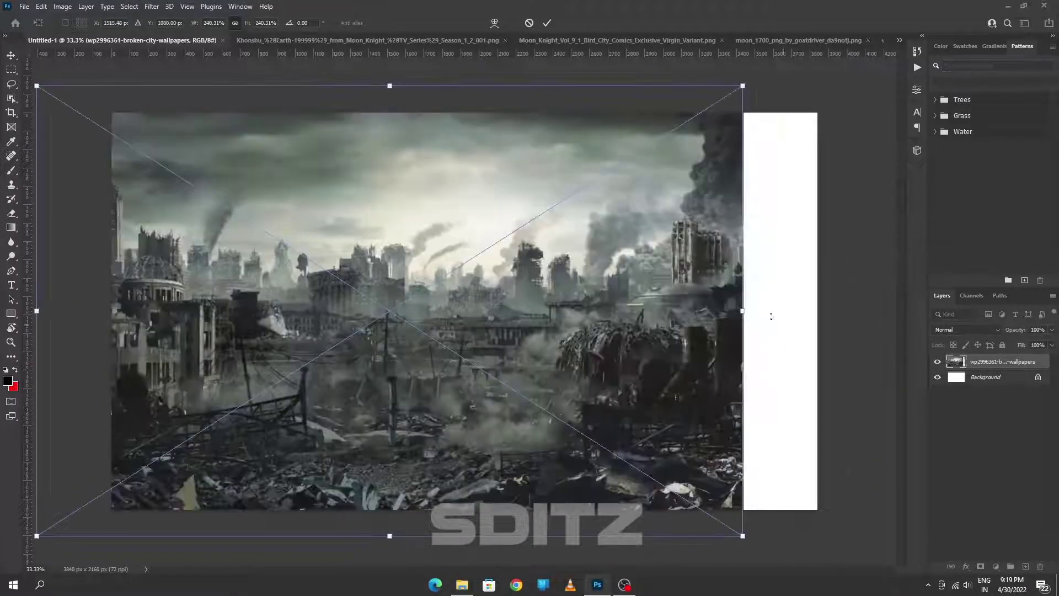
# Step: Free Transform the pasted ruined-city layer to fit the canvas
pyautogui.hotkey('ctrl', '-')
pyautogui.moveTo(733, 135)
pyautogui.mouseDown()
pyautogui.moveTo(680, 165)
pyautogui.moveTo(651, 210)
pyautogui.moveTo(843, 243)
pyautogui.mouseUp()
pyautogui.press('Return')
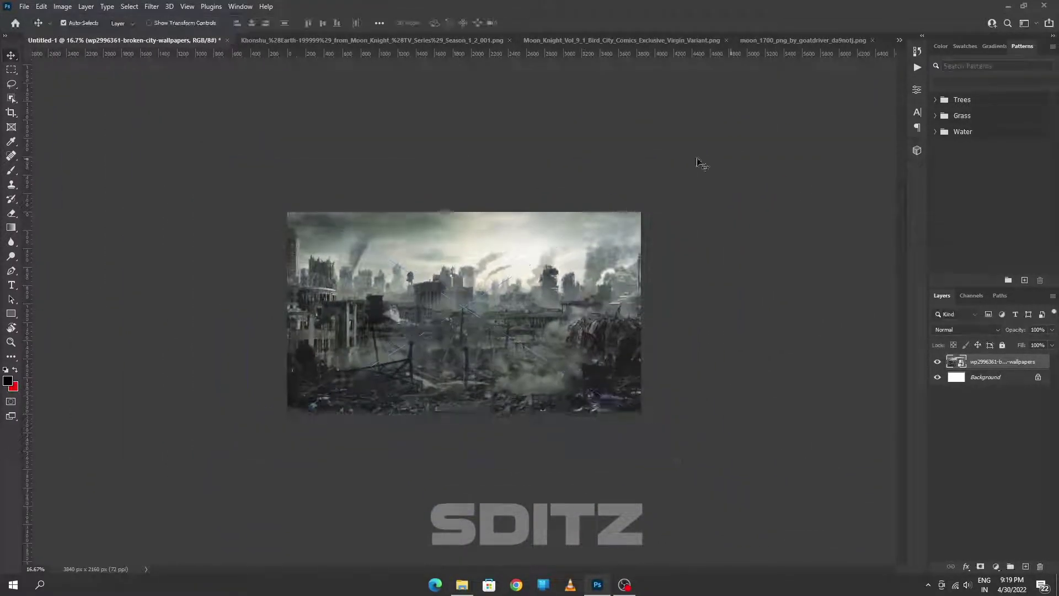
pyautogui.hotkey('ctrl', 't')
pyautogui.press('Return')
# Step: Place the Moon Knight image in the middle of the city backdrop
pyautogui.hotkey('ctrl', '+')
pyautogui.moveTo(433, 276)
pyautogui.mouseDown()
pyautogui.moveTo(484, 349)
pyautogui.moveTo(435, 309)
pyautogui.mouseUp()
pyautogui.press('Return')
# Step: Open the Khonshu photo from Downloads and start selecting the figure
pyautogui.click(461, 585)
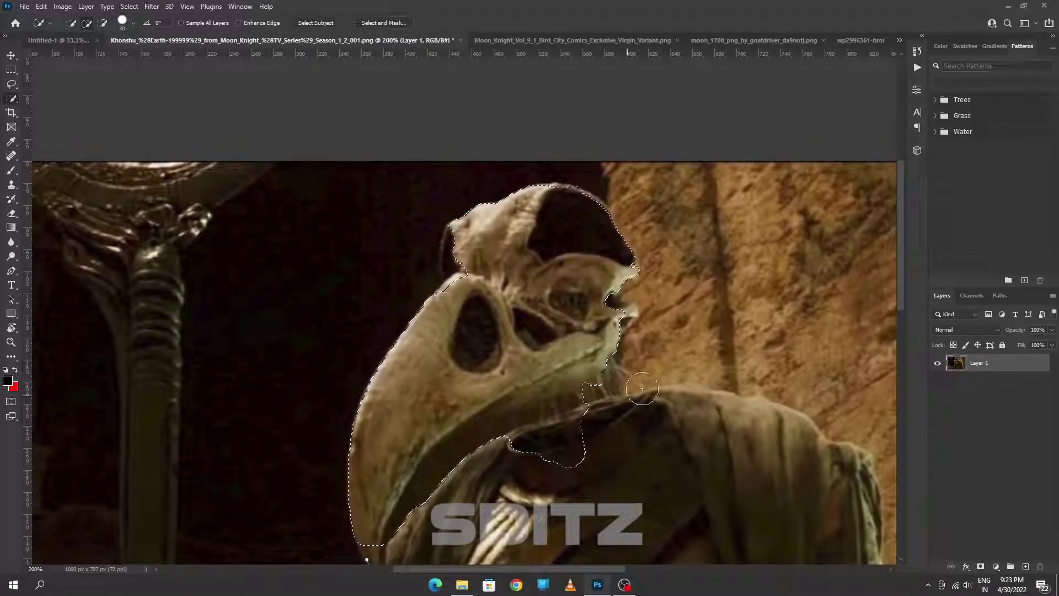
pyautogui.scroll(-3, 580, 259)
pyautogui.moveTo(591, 267); pyautogui.dragTo(749, 367)
pyautogui.scroll(-3, 750, 367)
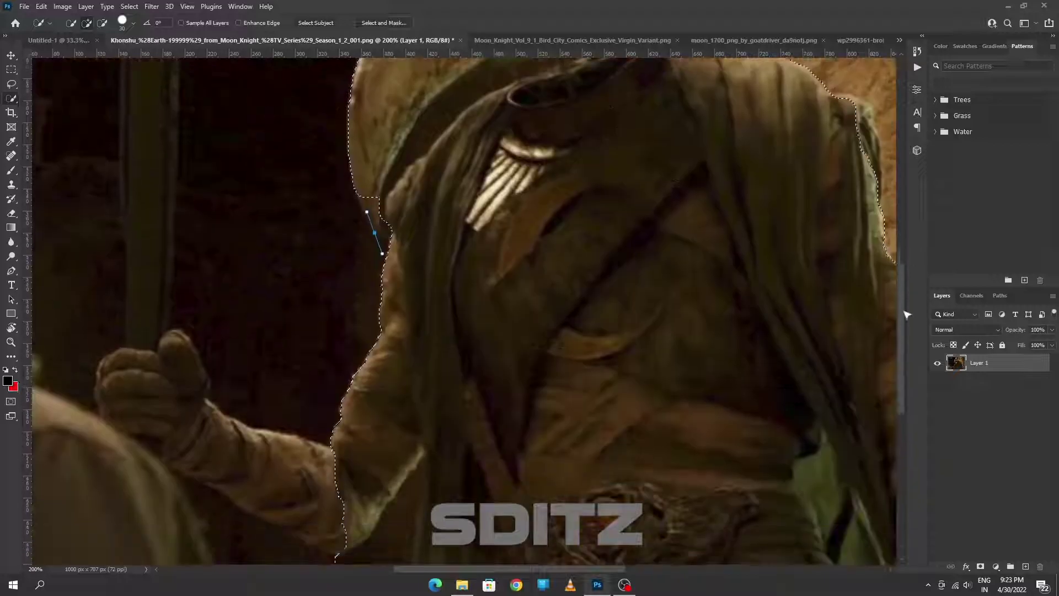
pyautogui.scroll(-4, 716, 331)
pyautogui.hscroll(6, 662, 276)
pyautogui.scroll(4, 565, 234)
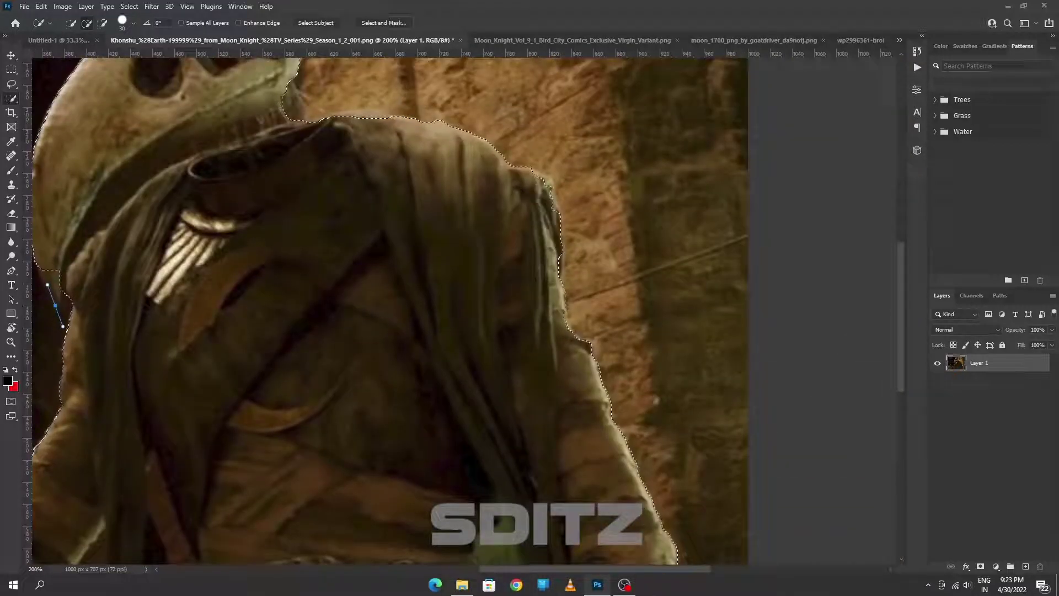
pyautogui.hscroll(-10, 565, 235)
pyautogui.scroll(-3, 556, 400)
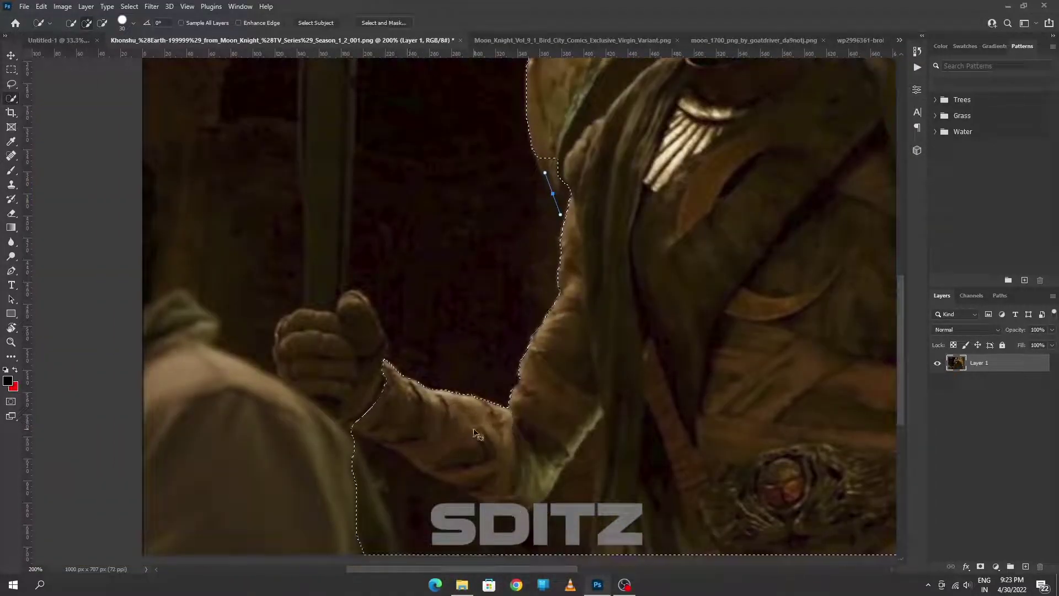
# Step: Shrink the selection brush to 7 and add the sleeve, glove and skull edge
pyautogui.click(134, 22)
pyautogui.moveTo(97, 57); pyautogui.dragTo(77, 57)
pyautogui.click(437, 410)
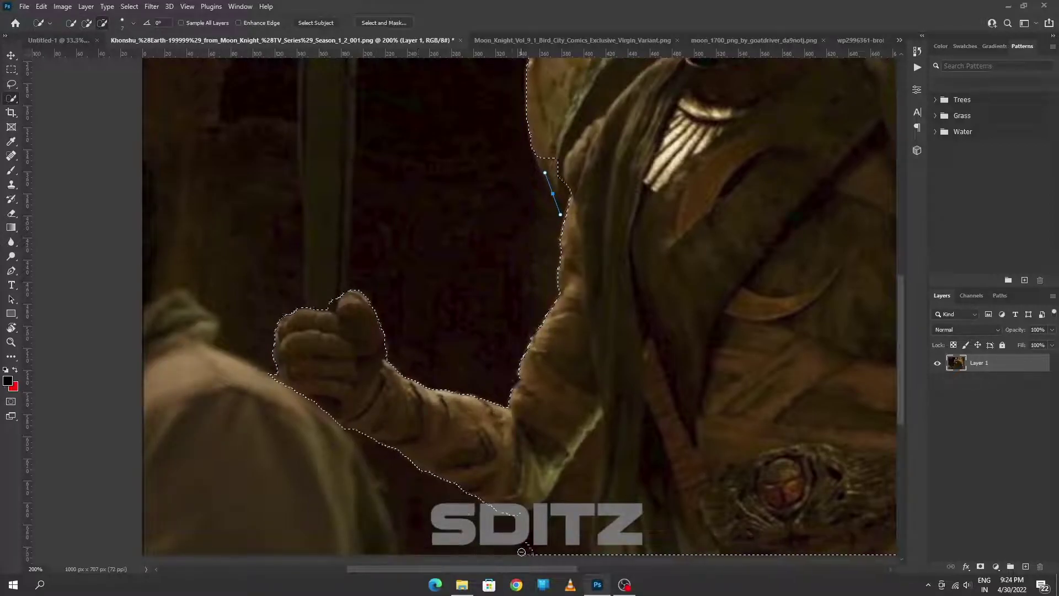
pyautogui.moveTo(521, 551); pyautogui.dragTo(581, 491)
pyautogui.hotkey('ctrl', '-')
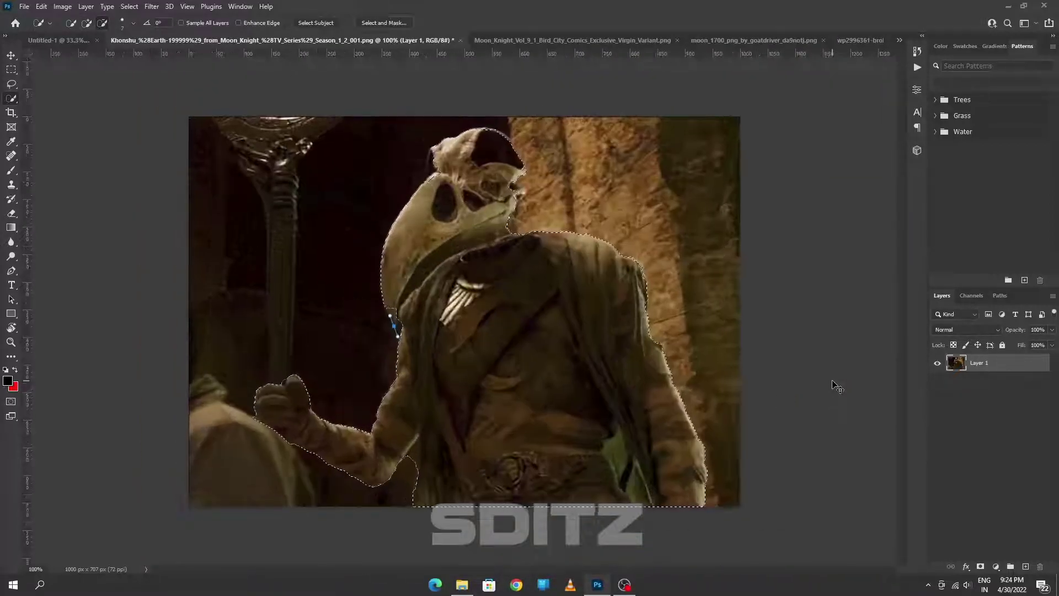
pyautogui.scroll(5, 830, 382)
pyautogui.moveTo(364, 218); pyautogui.dragTo(360, 255)
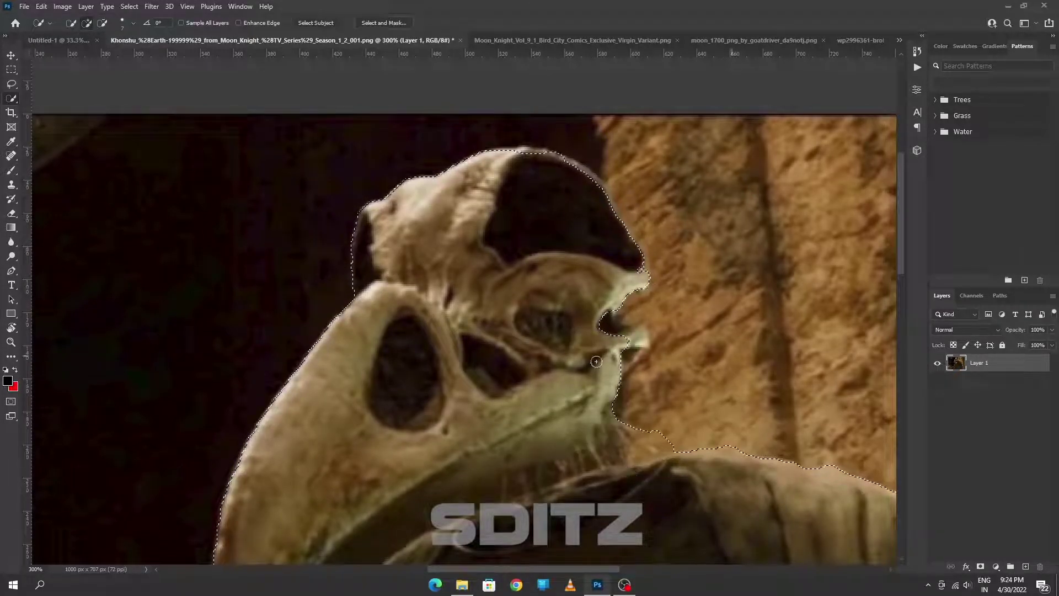
# Step: Drag the selected Khonshu into the poster with the Move tool
pyautogui.hotkey('ctrl', '1')
pyautogui.press('v')
pyautogui.moveTo(485, 303); pyautogui.dragTo(359, 322)
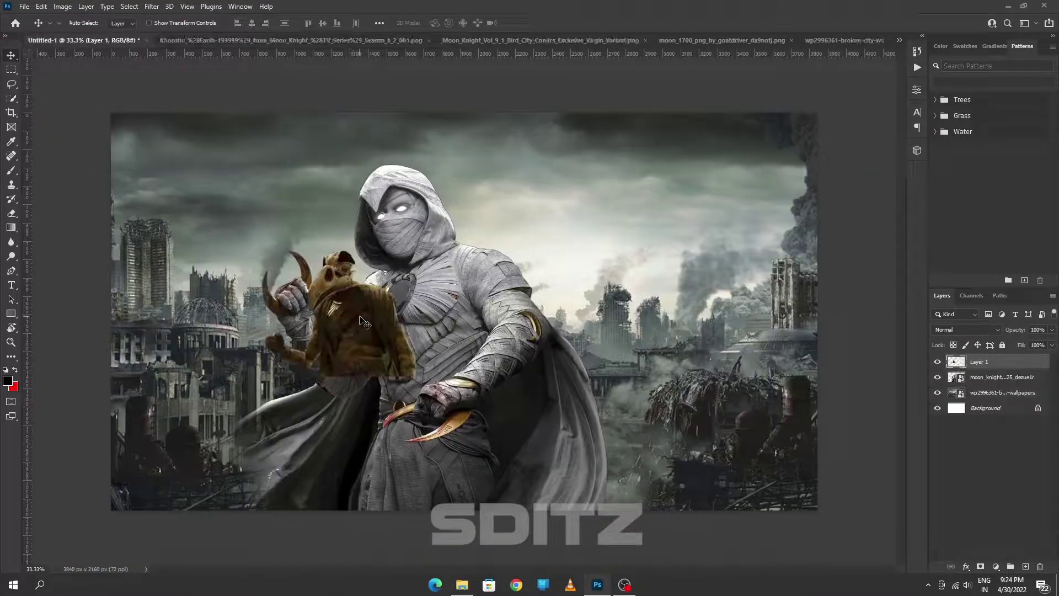
# Step: Flip Khonshu horizontally, enlarge it and move it to the right
pyautogui.hotkey('ctrl', 't')
pyautogui.moveTo(417, 248); pyautogui.dragTo(651, 72)
pyautogui.rightClick(531, 113)
pyautogui.click(568, 346)
pyautogui.moveTo(320, 229)
pyautogui.mouseDown()
pyautogui.moveTo(402, 209)
pyautogui.moveTo(435, 232)
pyautogui.mouseUp()
pyautogui.press('Return')
# Step: Put Khonshu beneath Moon Knight, shrink him to about 80%, and drag in the moon image
pyautogui.moveTo(978, 361); pyautogui.dragTo(1028, 393)
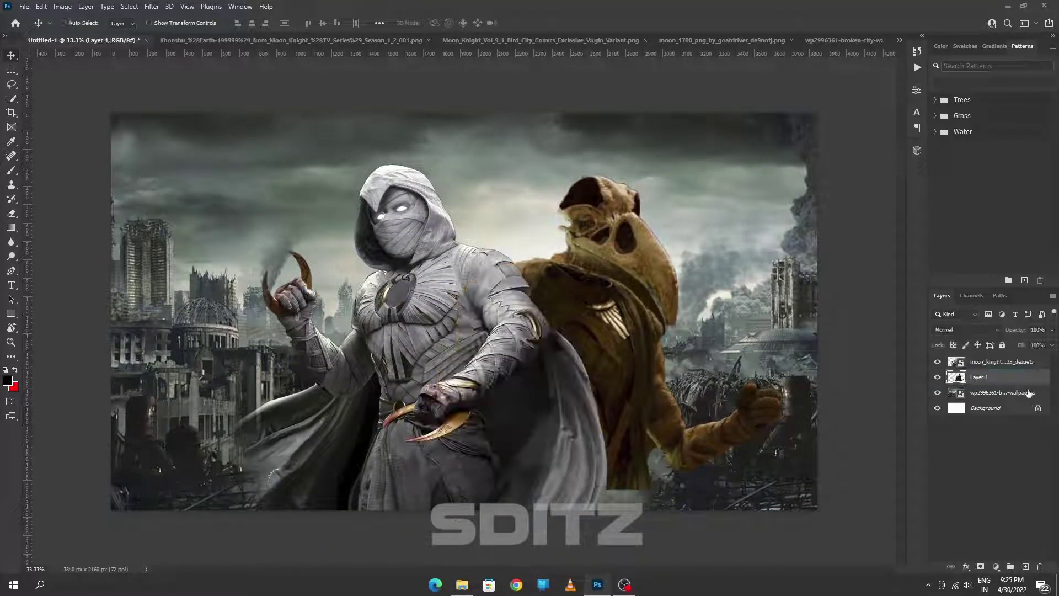
pyautogui.hotkey('ctrl', 't')
pyautogui.moveTo(778, 165)
pyautogui.mouseDown()
pyautogui.moveTo(745, 207)
pyautogui.moveTo(711, 193)
pyautogui.mouseUp()
pyautogui.press('Return')
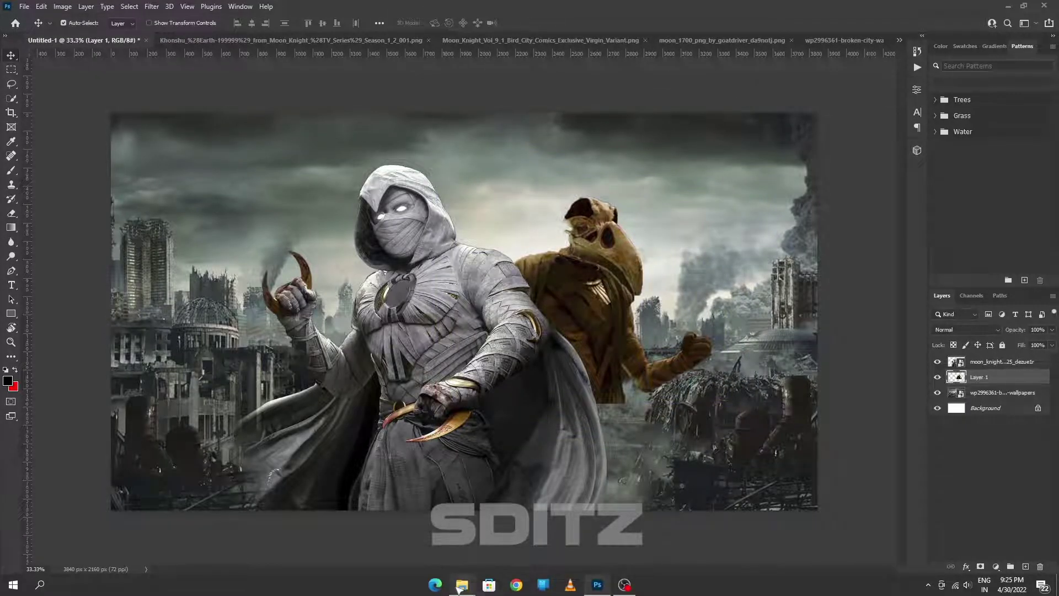
pyautogui.click(461, 584)
pyautogui.moveTo(440, 217); pyautogui.dragTo(474, 232)
# Step: Place the moon below Khonshu and fade it into the sky with Blend If sliders
pyautogui.press('Return')
pyautogui.moveTo(998, 376); pyautogui.dragTo(1017, 404)
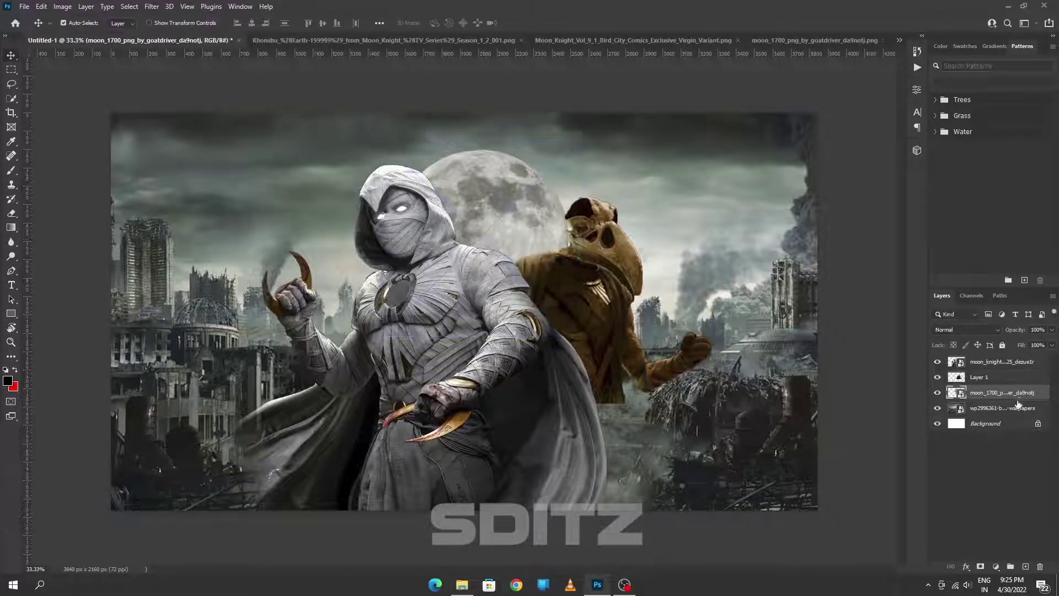
pyautogui.rightClick(1018, 404)
pyautogui.click(924, 87)
pyautogui.moveTo(716, 358)
pyautogui.mouseDown()
pyautogui.moveTo(730, 359)
pyautogui.moveTo(716, 359)
pyautogui.mouseUp()
pyautogui.moveTo(856, 334)
pyautogui.mouseDown()
pyautogui.moveTo(812, 335)
pyautogui.moveTo(856, 335)
pyautogui.mouseUp()
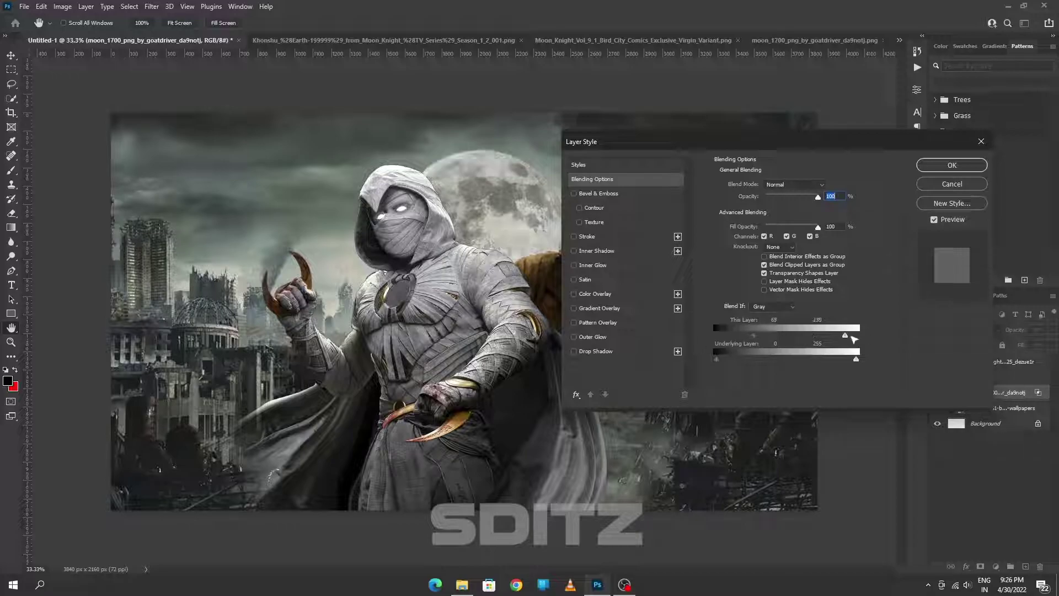
pyautogui.click(960, 165)
# Step: Set a 243 px eraser on Khonshu's layer, then add an empty layer above the moon
pyautogui.click(979, 377)
pyautogui.press('e')
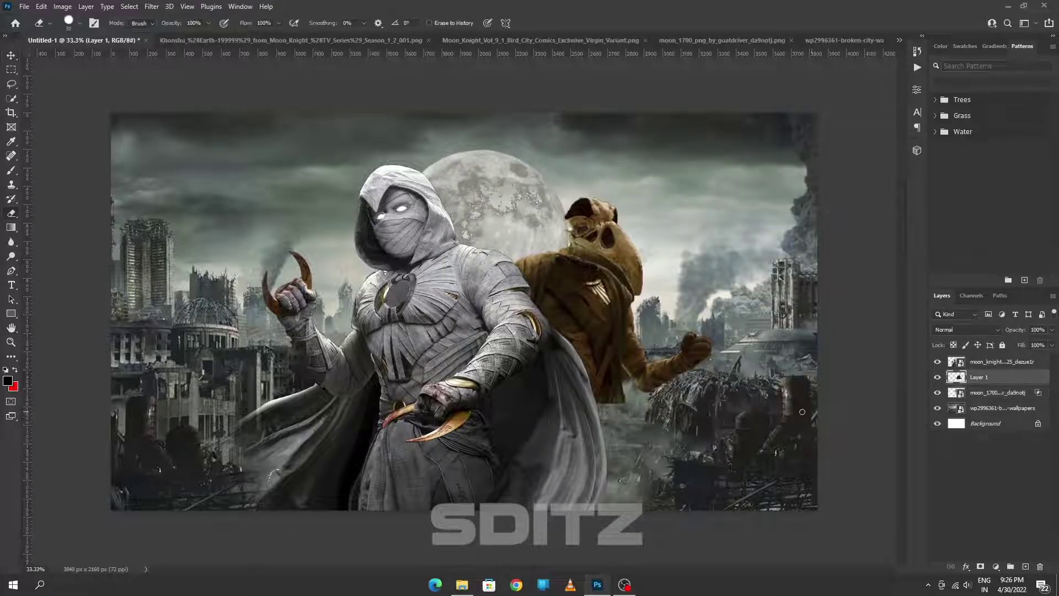
pyautogui.click(79, 23)
pyautogui.click(80, 23)
pyautogui.moveTo(98, 62); pyautogui.dragTo(110, 62)
pyautogui.press('Return')
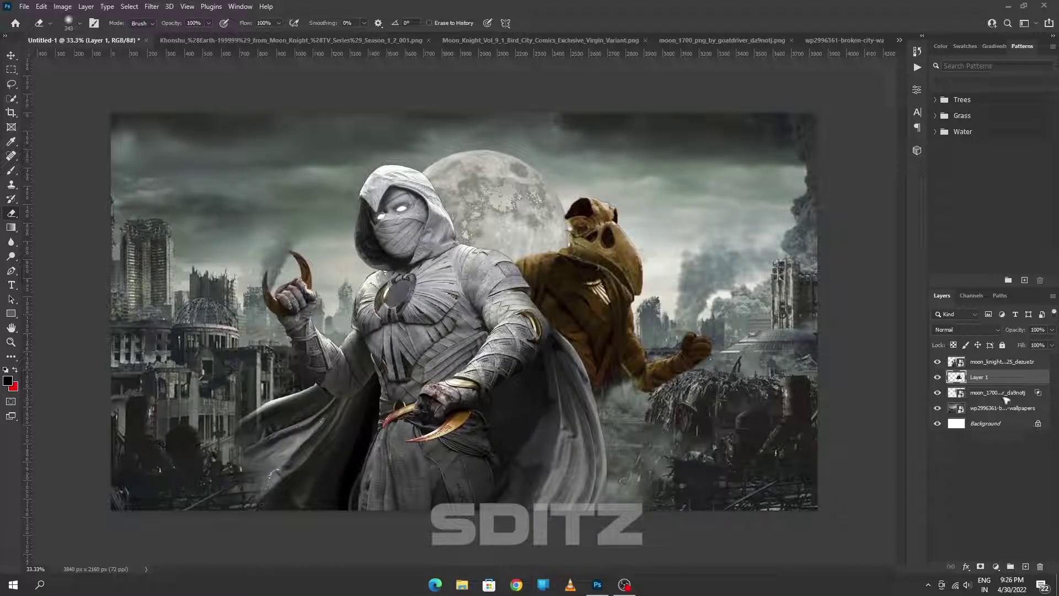
pyautogui.click(1004, 392)
pyautogui.click(1023, 567)
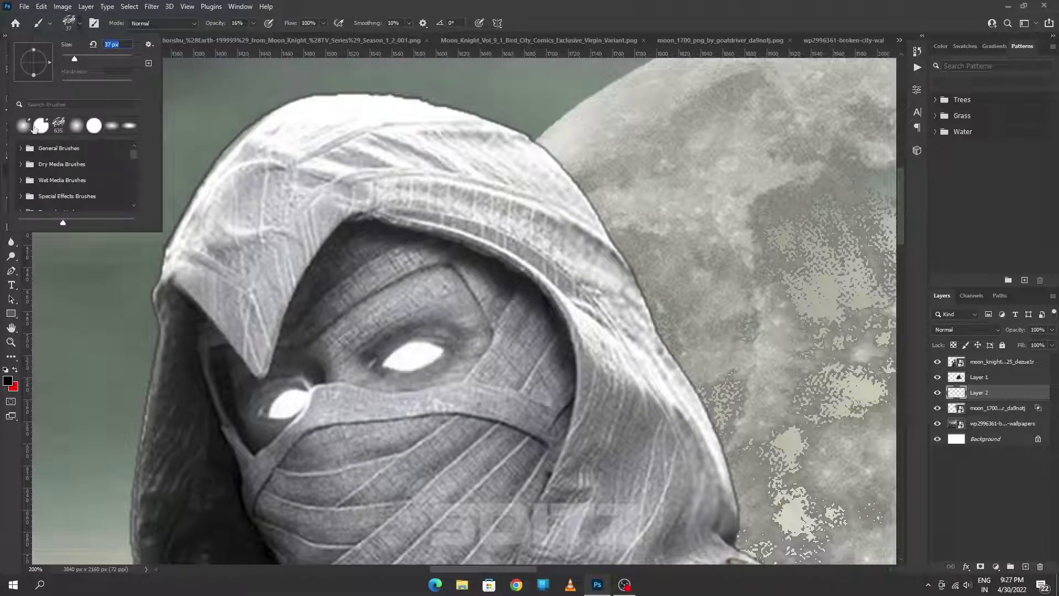
# Step: Set the foreground to white and a soft brush to 73 px
pyautogui.press('i')
pyautogui.click(408, 352)
pyautogui.press('e')
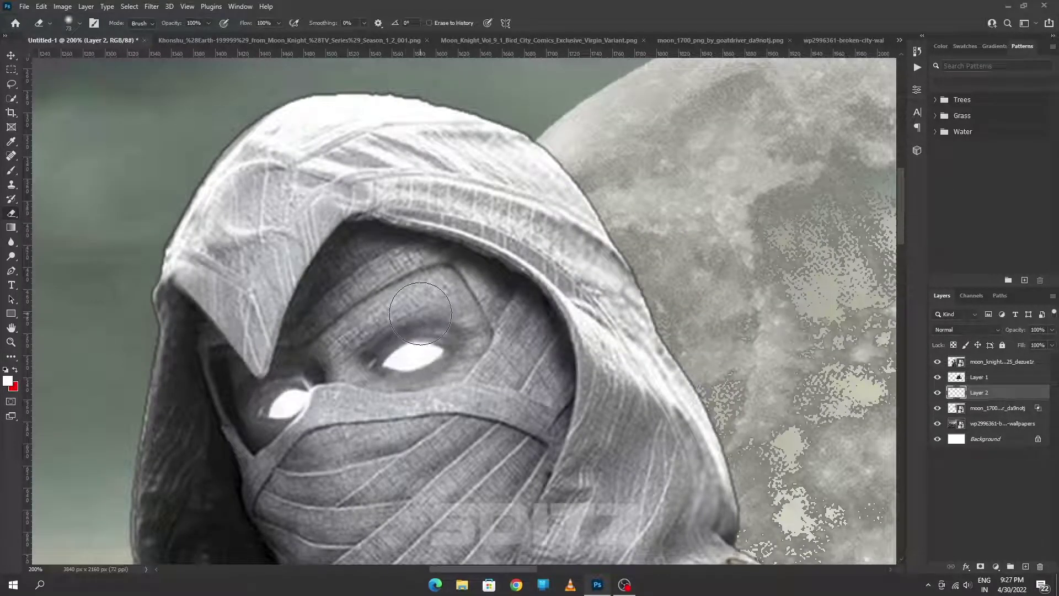
pyautogui.press('b')
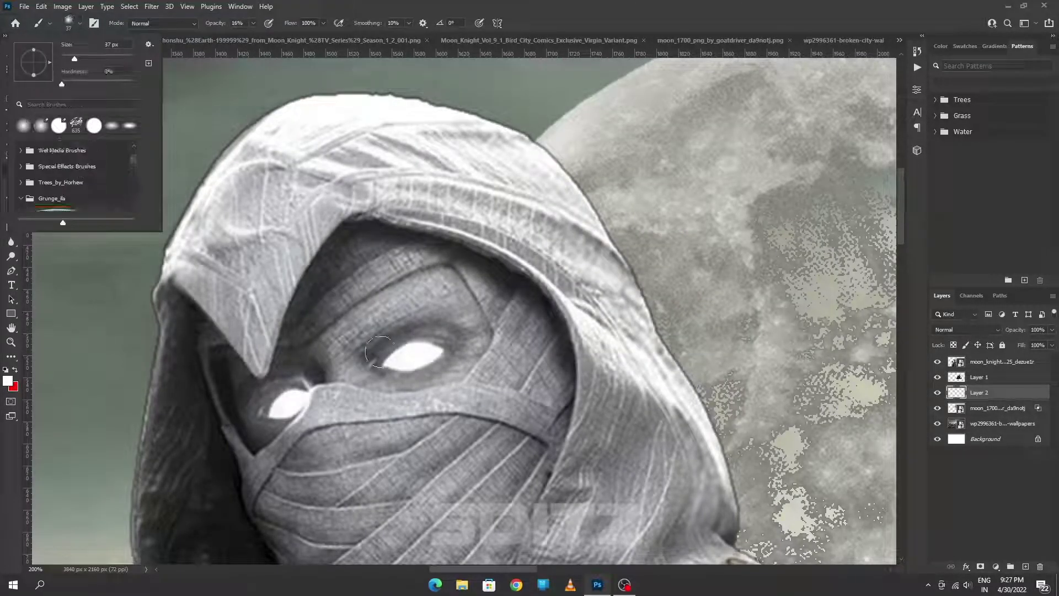
pyautogui.press('Escape')
pyautogui.press(']')
pyautogui.press(']')
pyautogui.press(']')
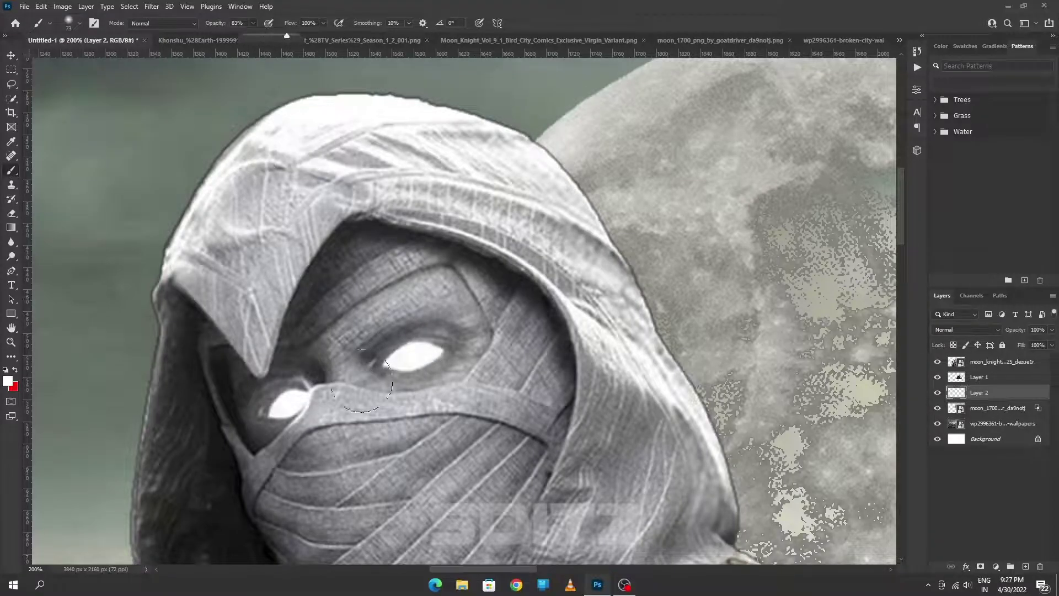
pyautogui.moveTo(978, 392); pyautogui.dragTo(1039, 566)
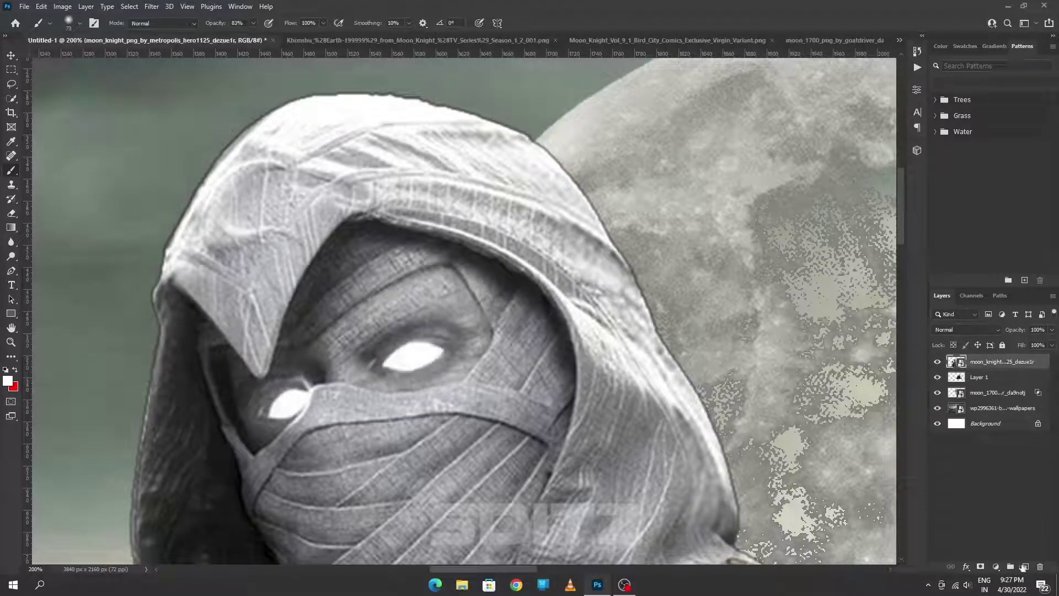
pyautogui.hotkey('ctrl', 'z')
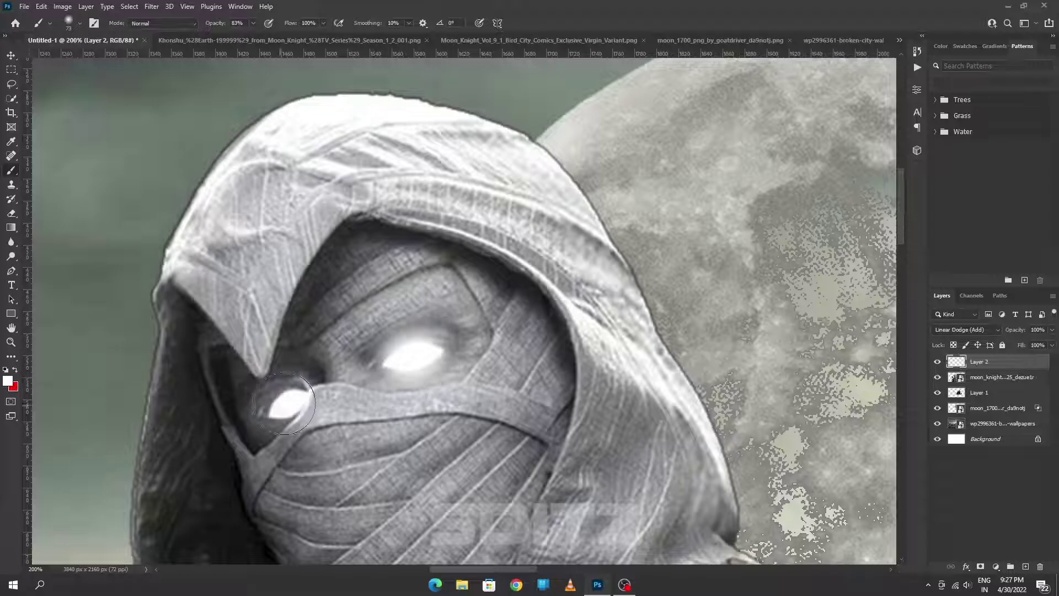
# Step: Paint white glow over both of Moon Knight's eyes
pyautogui.click(284, 403)
pyautogui.click(252, 23)
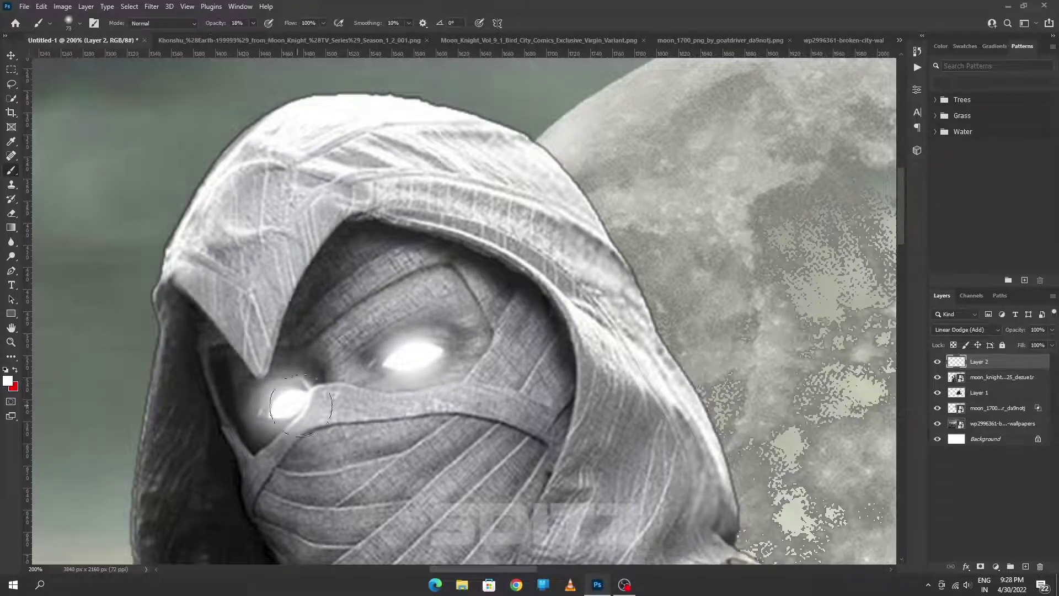
pyautogui.click(392, 358)
pyautogui.scroll(-5, 645, 307)
# Step: Add a new layer clipped to Khonshu and paint a yellow tint over him
pyautogui.scroll(1, 645, 307)
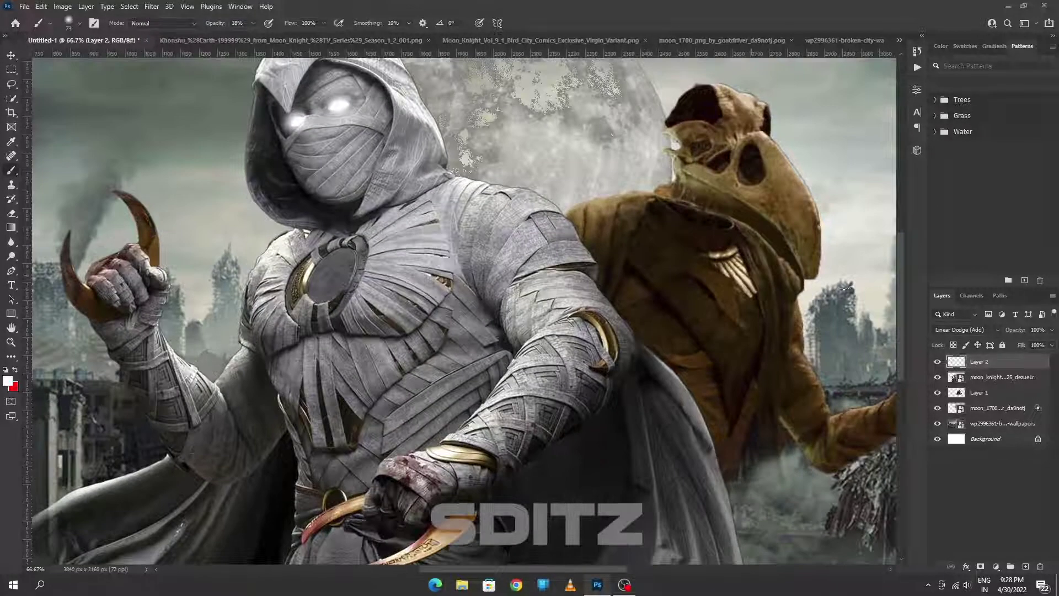
pyautogui.hotkey('alt', '[')
pyautogui.hotkey('alt', '[')
pyautogui.hotkey('ctrl', 'shift', 'alt', 'n')
pyautogui.click(80, 23)
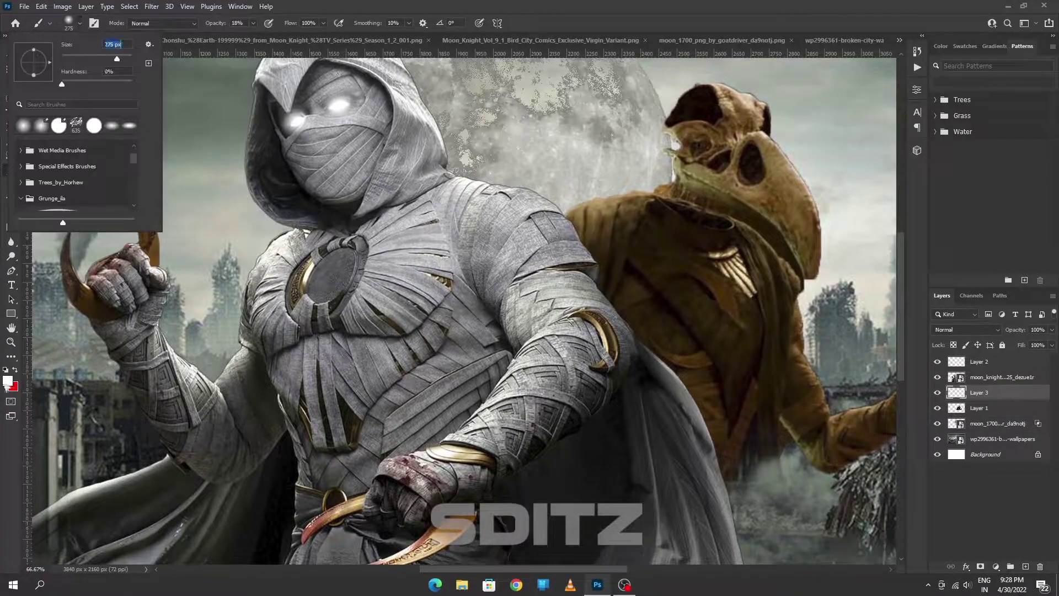
pyautogui.click(7, 380)
pyautogui.moveTo(700, 251); pyautogui.dragTo(700, 282)
pyautogui.click(798, 158)
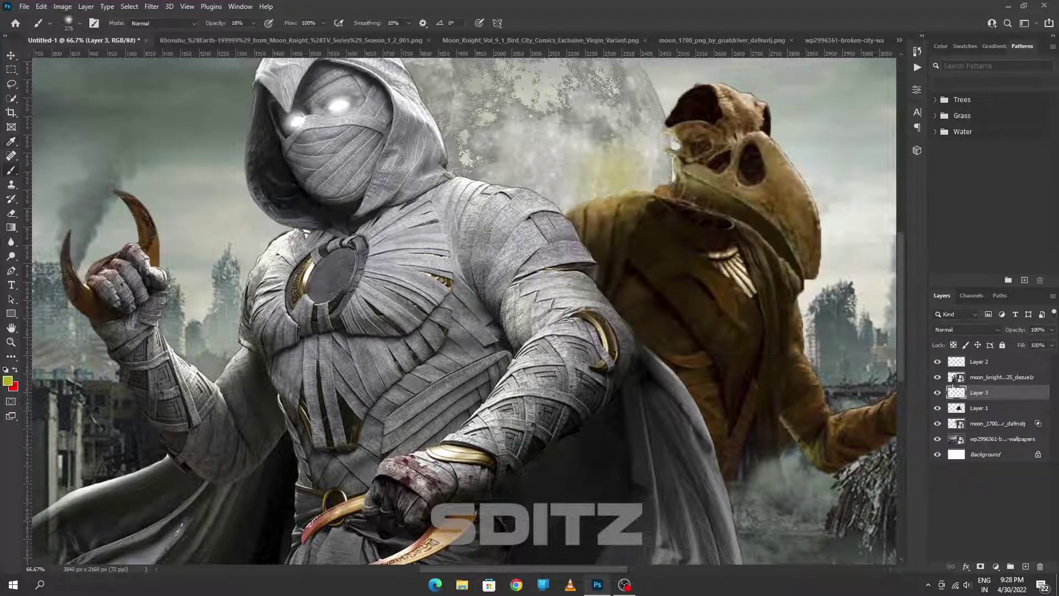
pyautogui.hotkey('ctrl', 'alt', 'g')
pyautogui.moveTo(610, 177); pyautogui.dragTo(596, 309)
pyautogui.moveTo(695, 110); pyautogui.dragTo(781, 94)
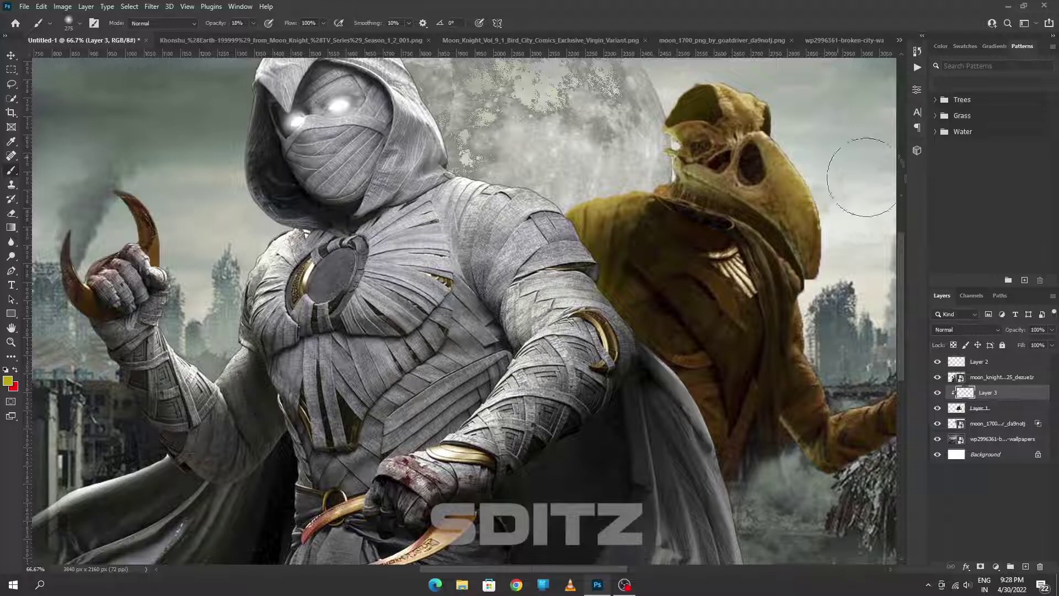
pyautogui.scroll(3, 861, 177)
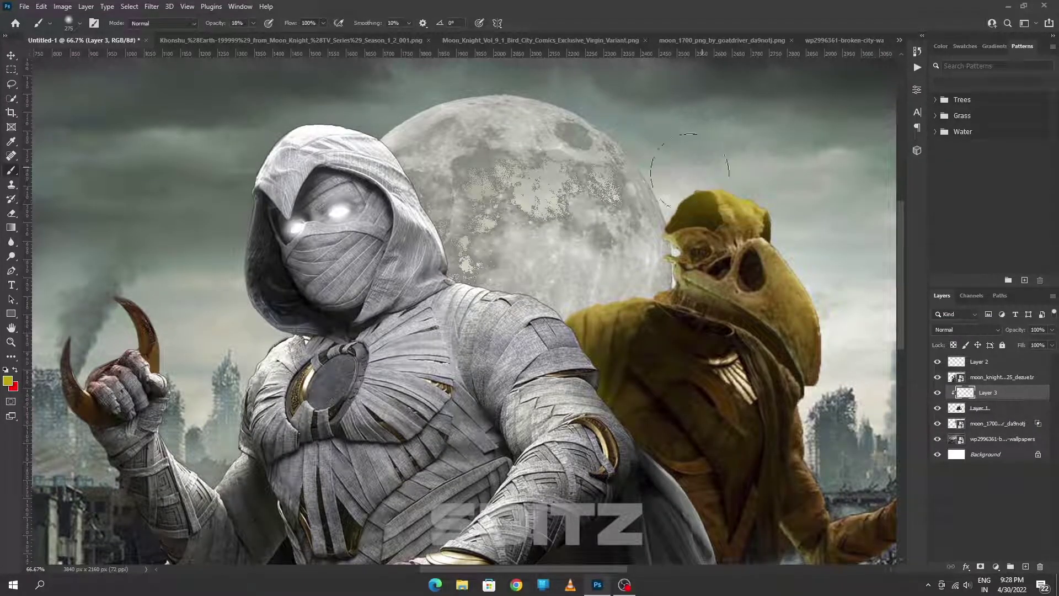
# Step: Pick a dark olive painting colour and set the tint layer to Overlay
pyautogui.click(7, 380)
pyautogui.click(687, 280)
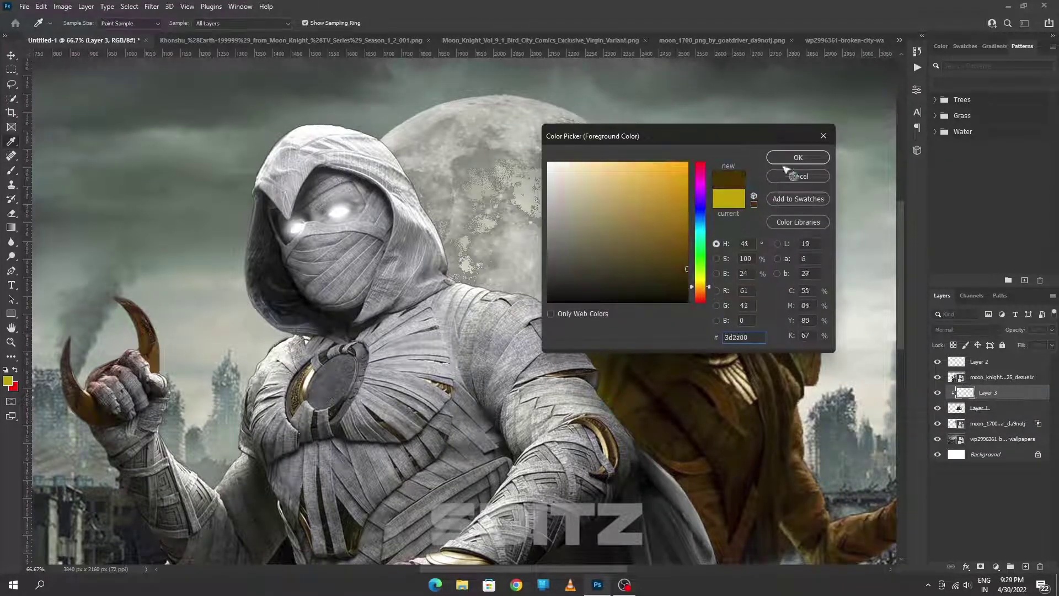
pyautogui.click(798, 157)
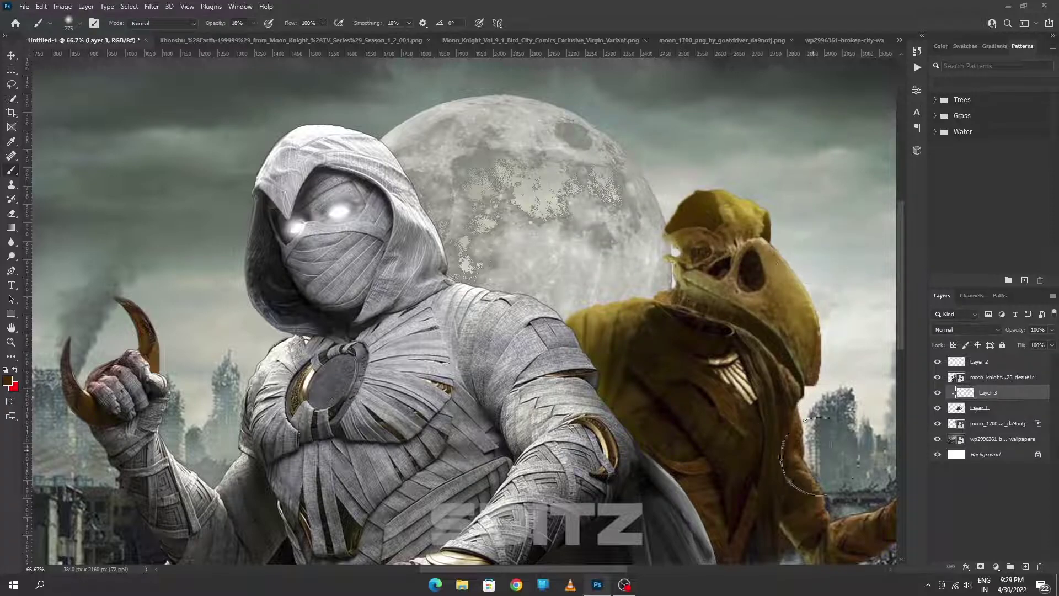
pyautogui.scroll(-4, 751, 510)
pyautogui.click(965, 329)
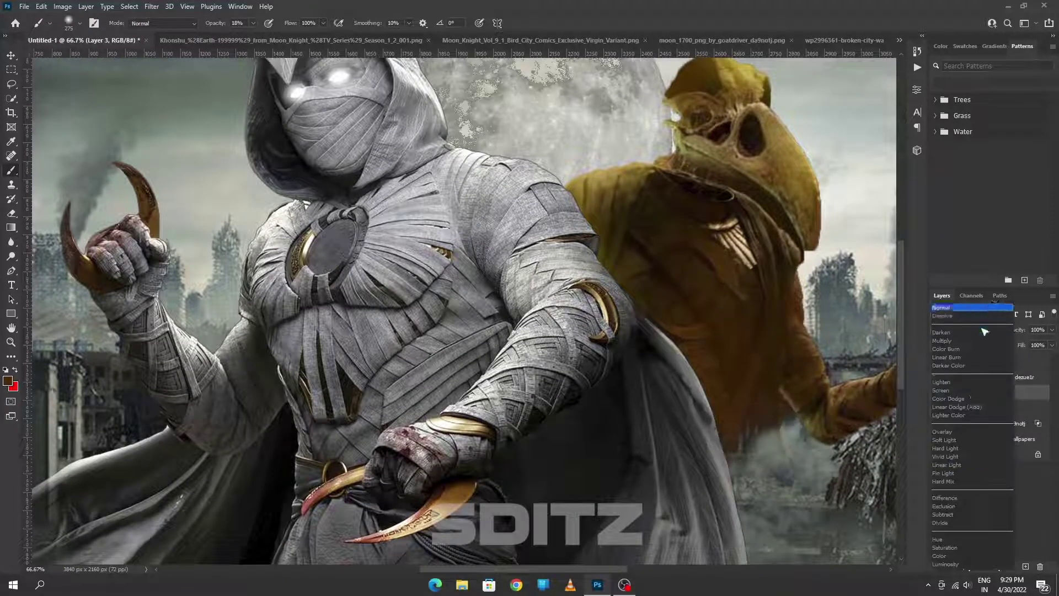
pyautogui.click(949, 436)
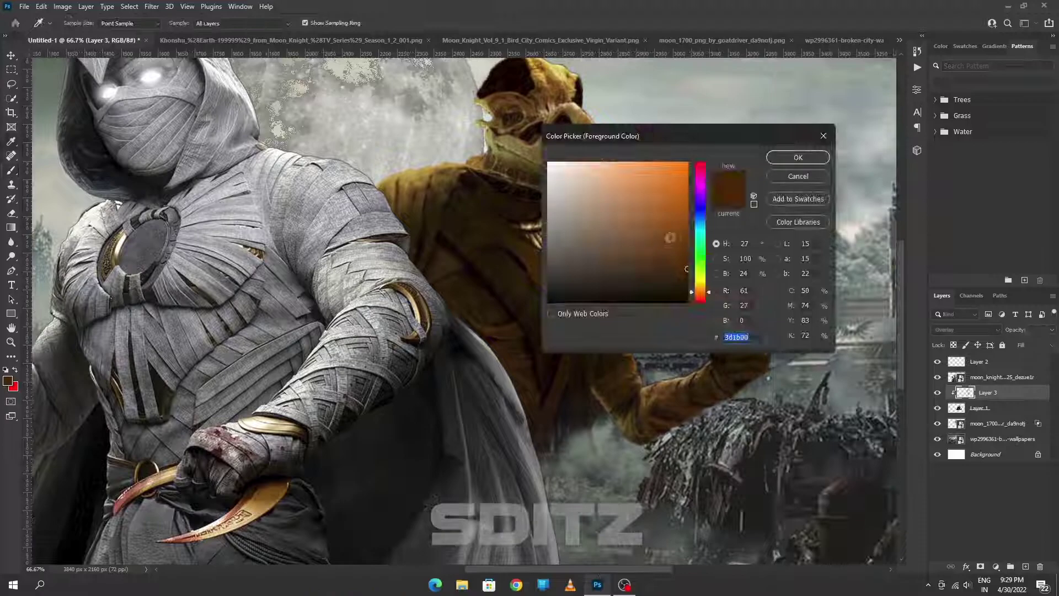
# Step: Shift the painting colour from olive to brown
pyautogui.click(698, 285)
pyautogui.press('Return')
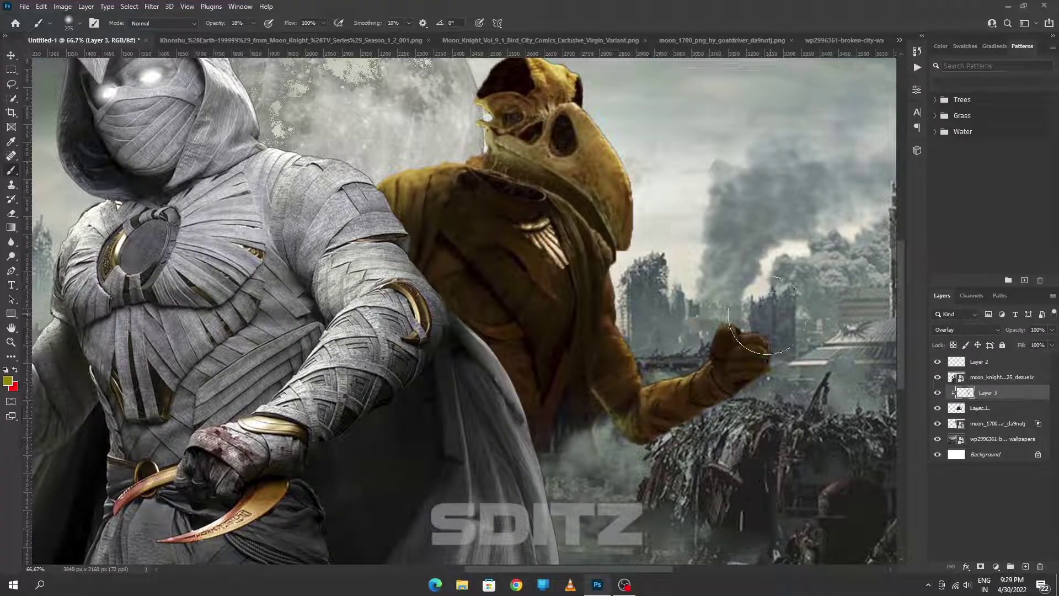
pyautogui.click(8, 380)
pyautogui.moveTo(698, 218); pyautogui.dragTo(698, 233)
pyautogui.press('Return')
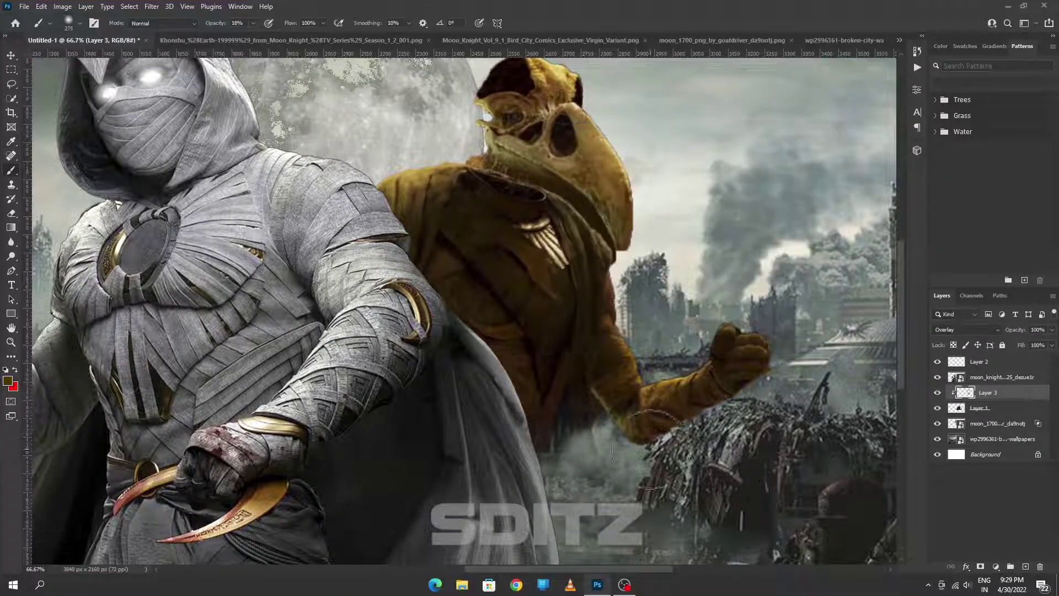
pyautogui.scroll(-2, 577, 359)
# Step: Add a new layer clipped to moon_knight for shading
pyautogui.scroll(4, 903, 304)
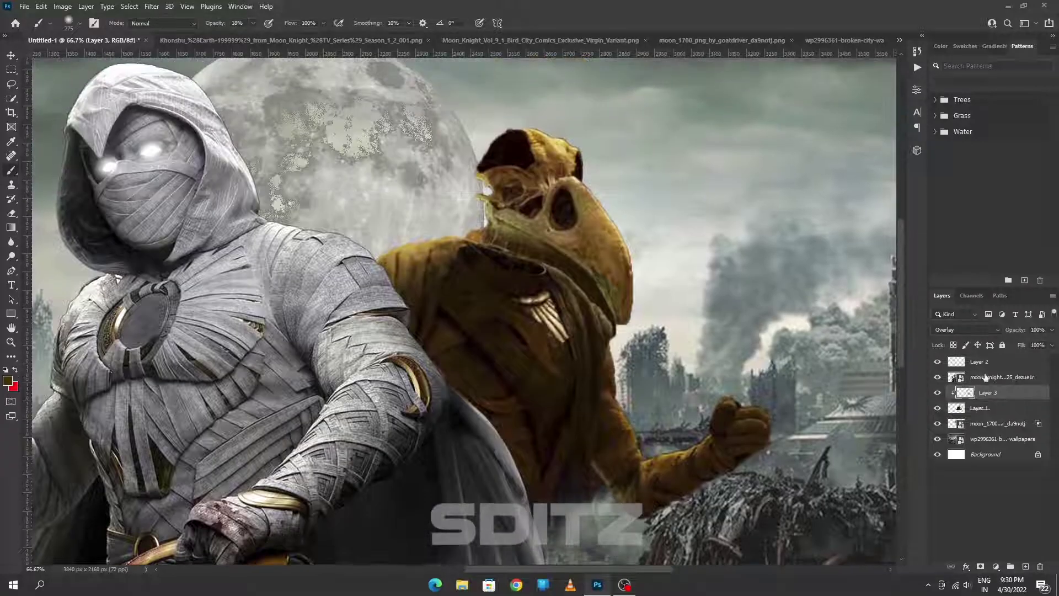
pyautogui.click(998, 377)
pyautogui.hotkey('ctrl', 'shift', 'alt', 'n')
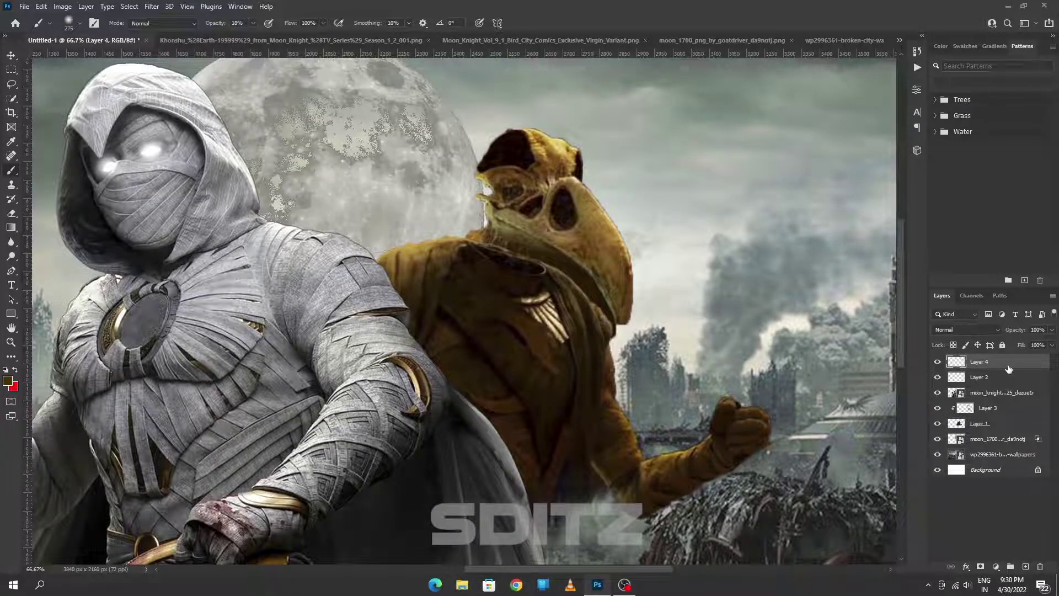
pyautogui.rightClick(993, 377)
pyautogui.click(937, 319)
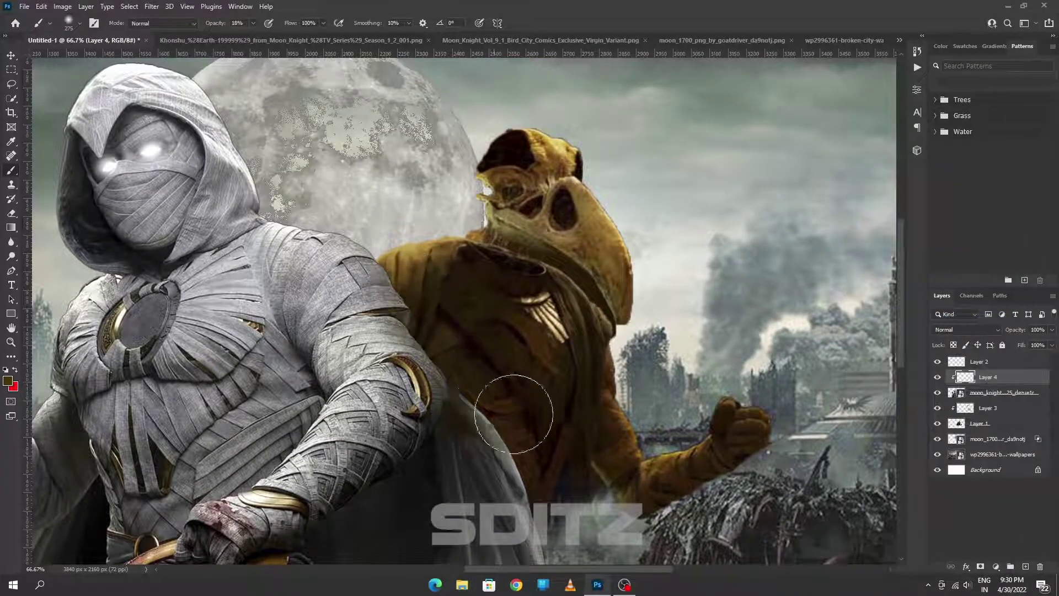
pyautogui.scroll(-3, 885, 309)
pyautogui.scroll(-5, 560, 453)
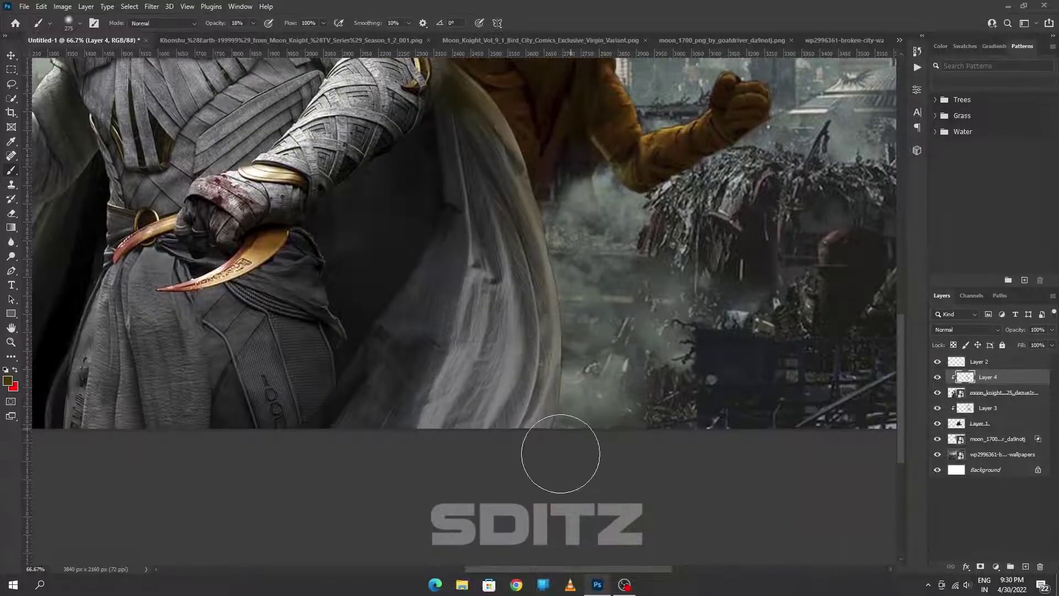
pyautogui.scroll(3, 456, 106)
pyautogui.scroll(-1, 397, 305)
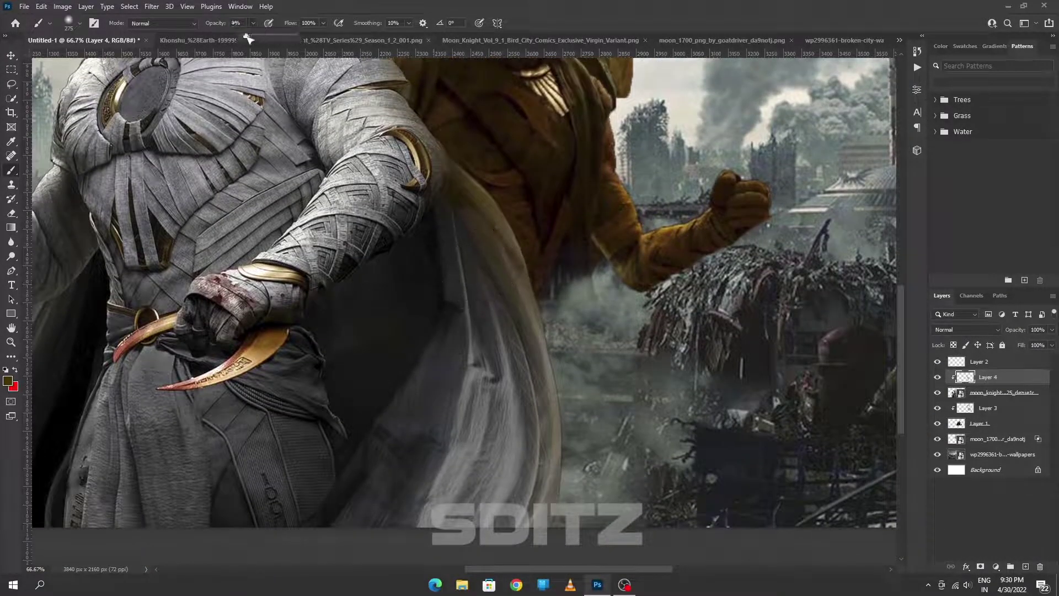
pyautogui.scroll(3, 444, 241)
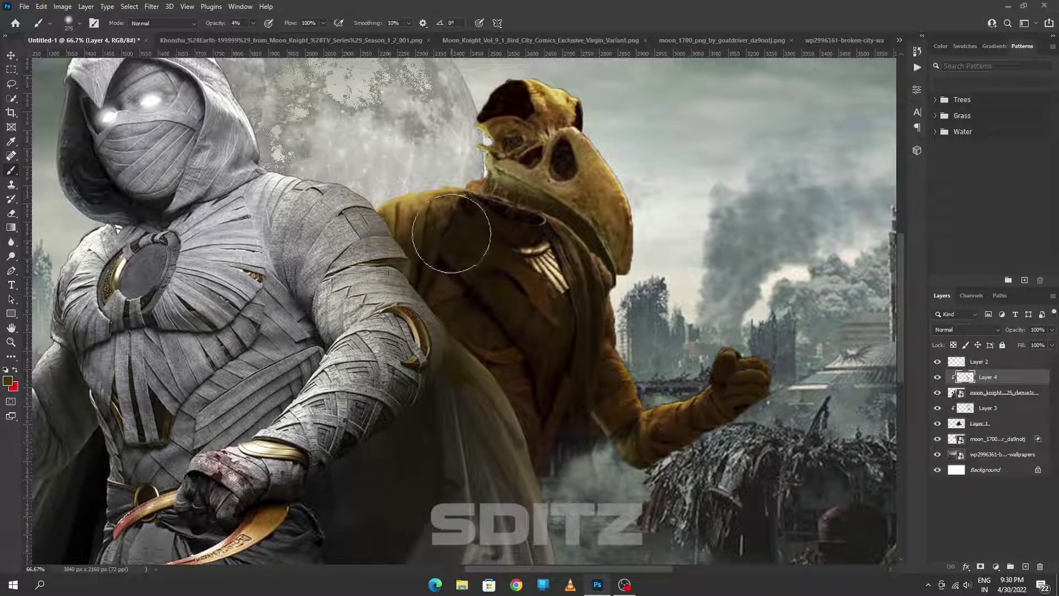
pyautogui.scroll(2, 860, 259)
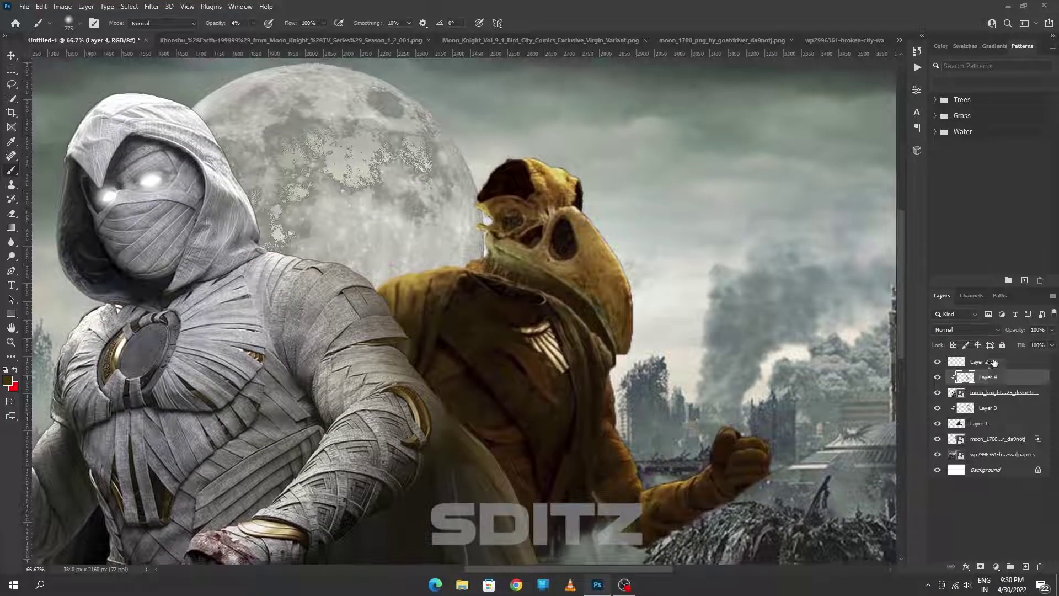
# Step: Rename Khonshu's layer to 'khonsu'
pyautogui.click(987, 407)
pyautogui.click(1008, 423)
pyautogui.write('khonsu')
pyautogui.press('Return')
# Step: Apply Shake Reduction to Khonshu with Blur Trace Bounds 15 and Smoothing 44.5
pyautogui.click(152, 7)
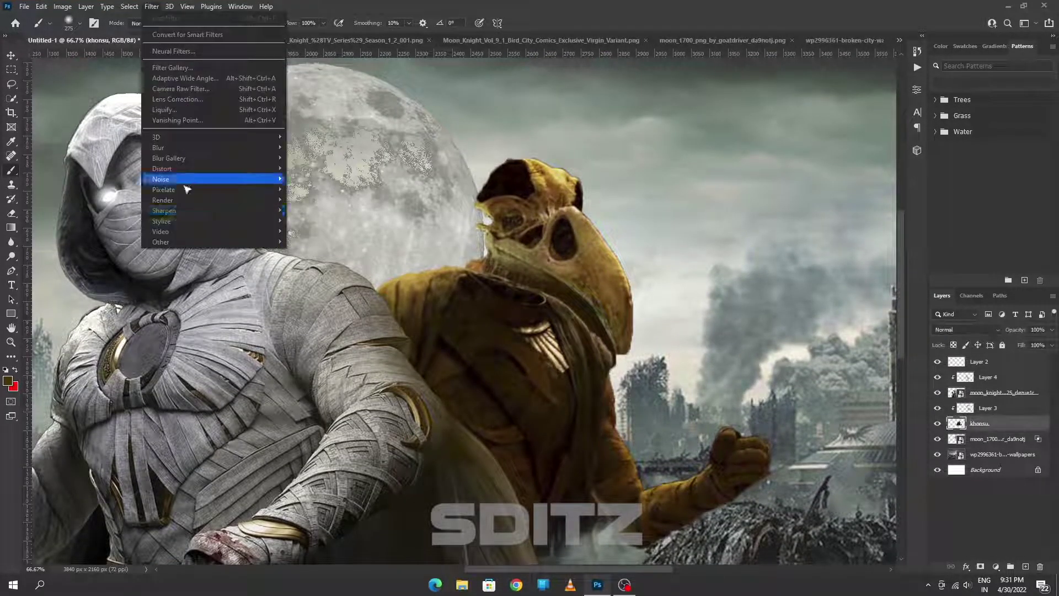
pyautogui.click(315, 212)
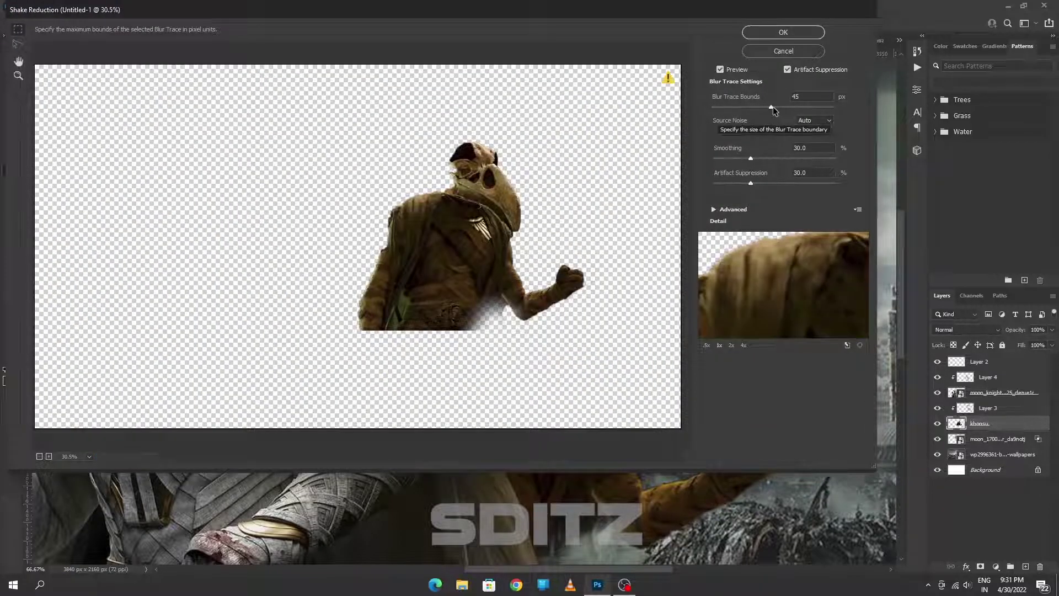
pyautogui.moveTo(773, 107); pyautogui.dragTo(783, 107)
pyautogui.moveTo(765, 158); pyautogui.dragTo(729, 160)
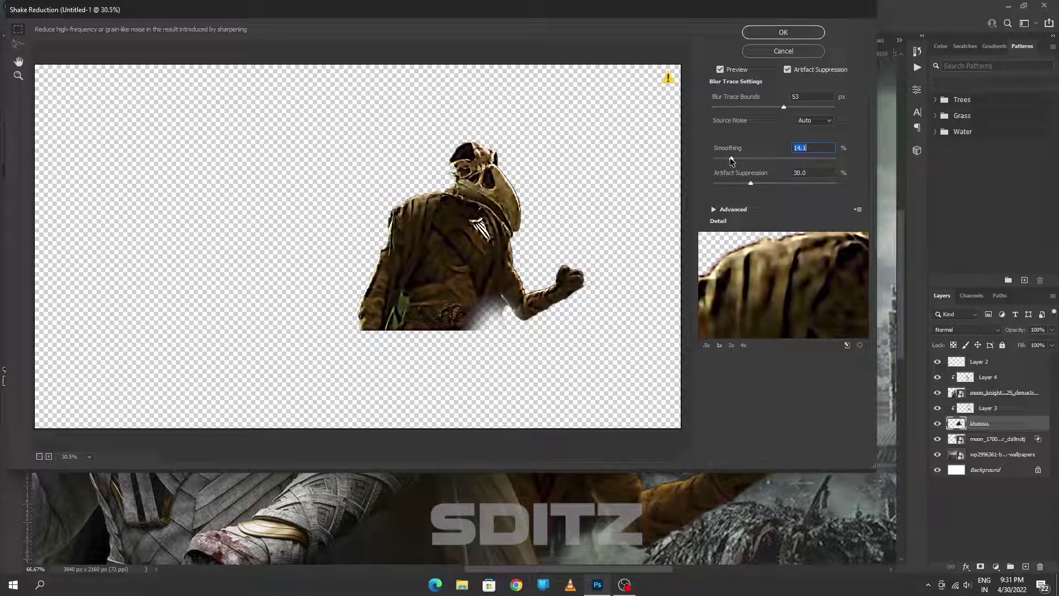
pyautogui.moveTo(783, 107); pyautogui.dragTo(729, 109)
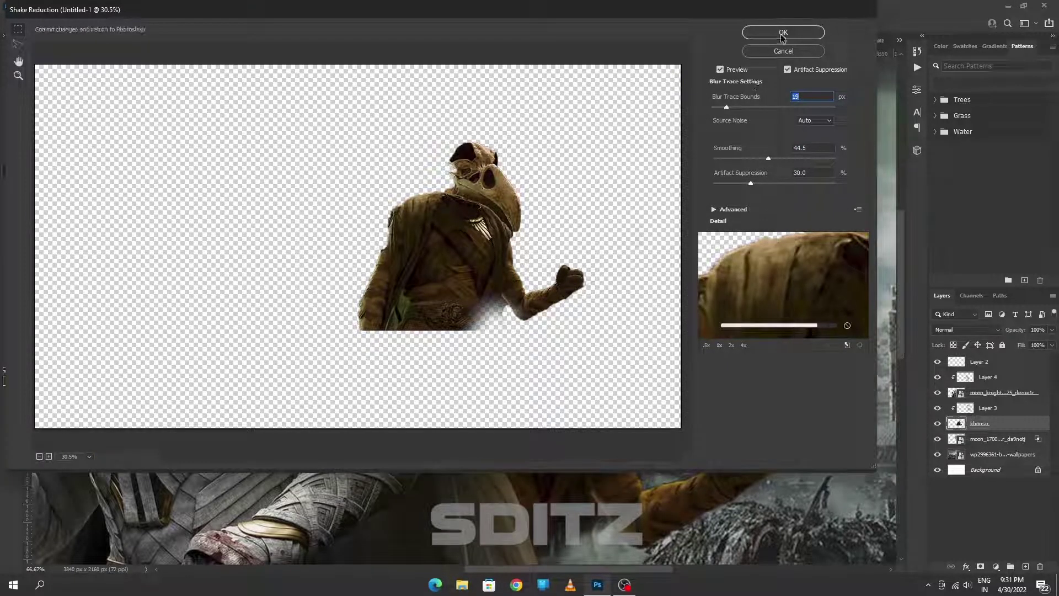
pyautogui.click(782, 33)
pyautogui.click(522, 246)
# Step: Add a new Overlay layer above the moon, then delete it
pyautogui.keyDown('ctrl'); pyautogui.click(1024, 566); pyautogui.keyUp('ctrl')
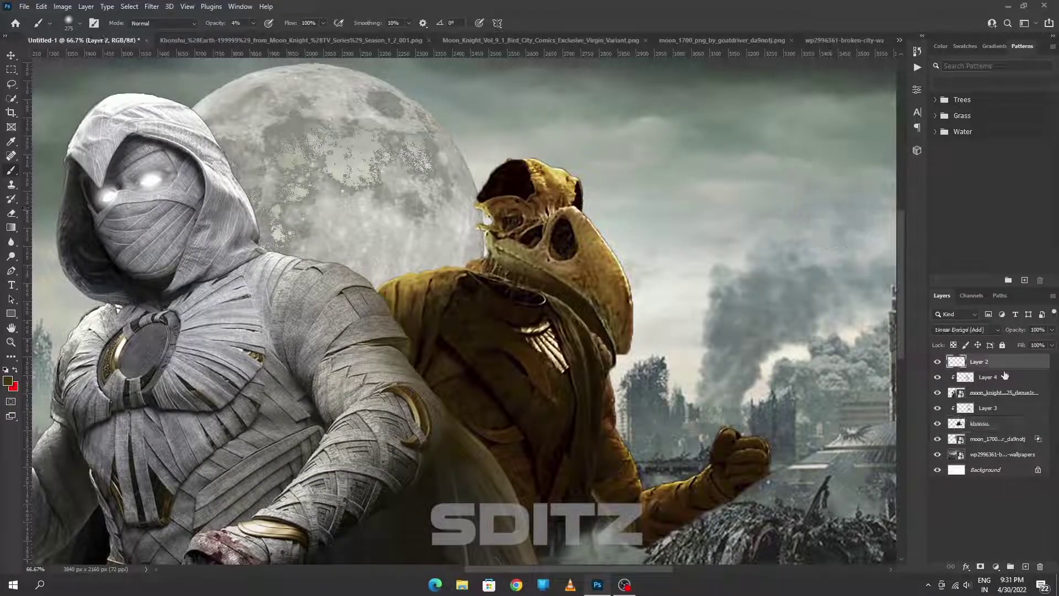
pyautogui.click(8, 380)
pyautogui.press('Return')
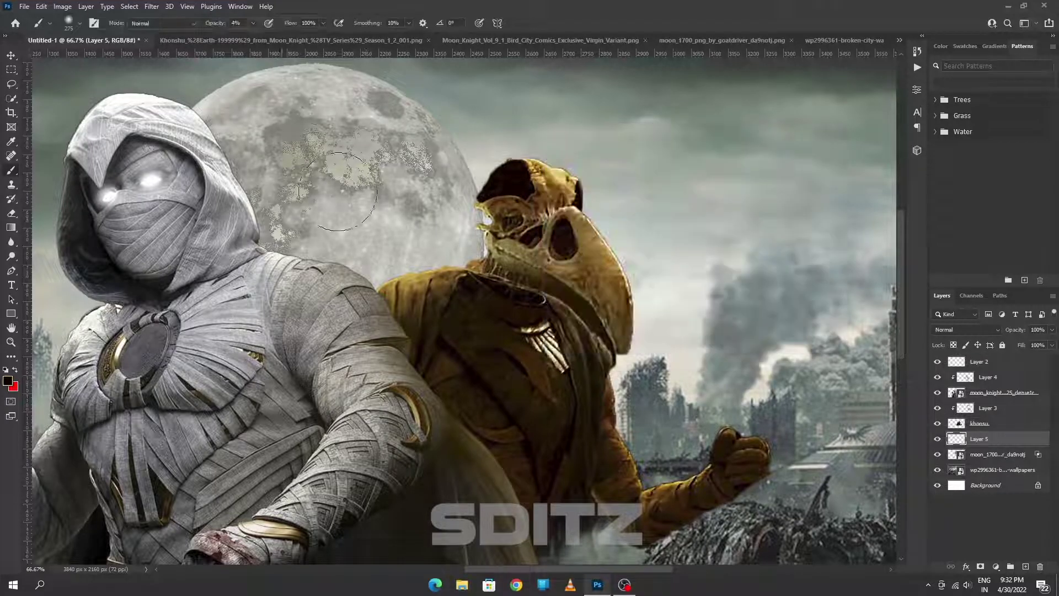
pyautogui.moveTo(1019, 461); pyautogui.dragTo(1019, 435)
pyautogui.hotkey('ctrl', '-')
pyautogui.hotkey('ctrl', '-')
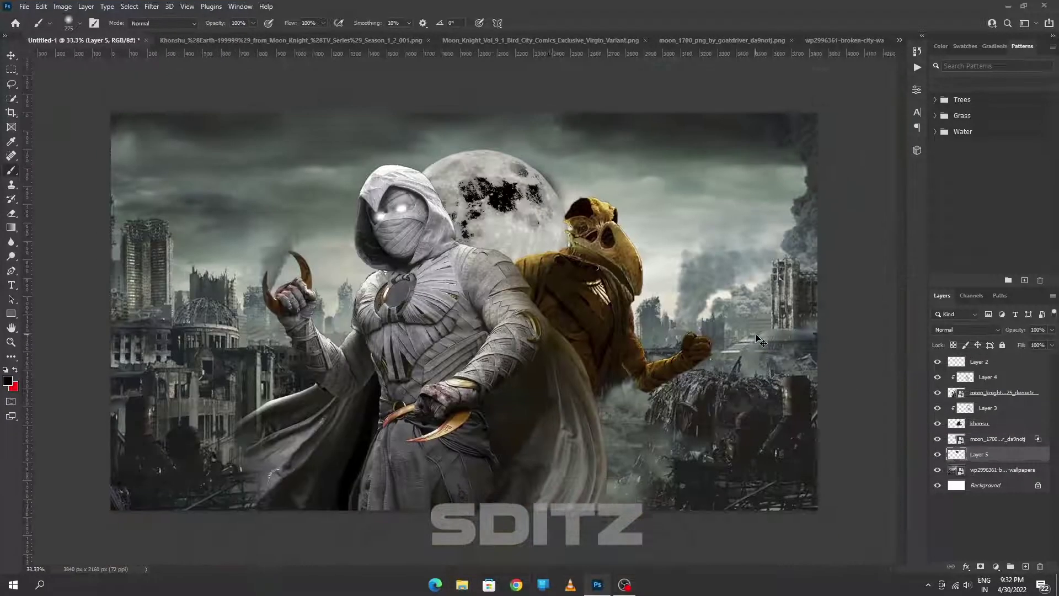
pyautogui.click(84, 26)
pyautogui.click(965, 329)
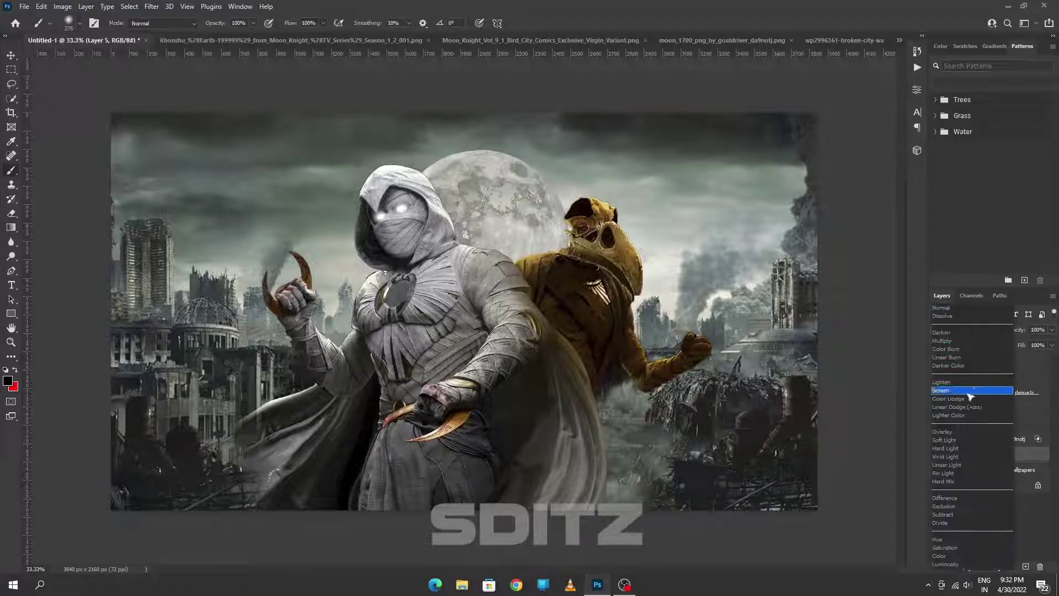
pyautogui.click(959, 393)
pyautogui.press('Delete')
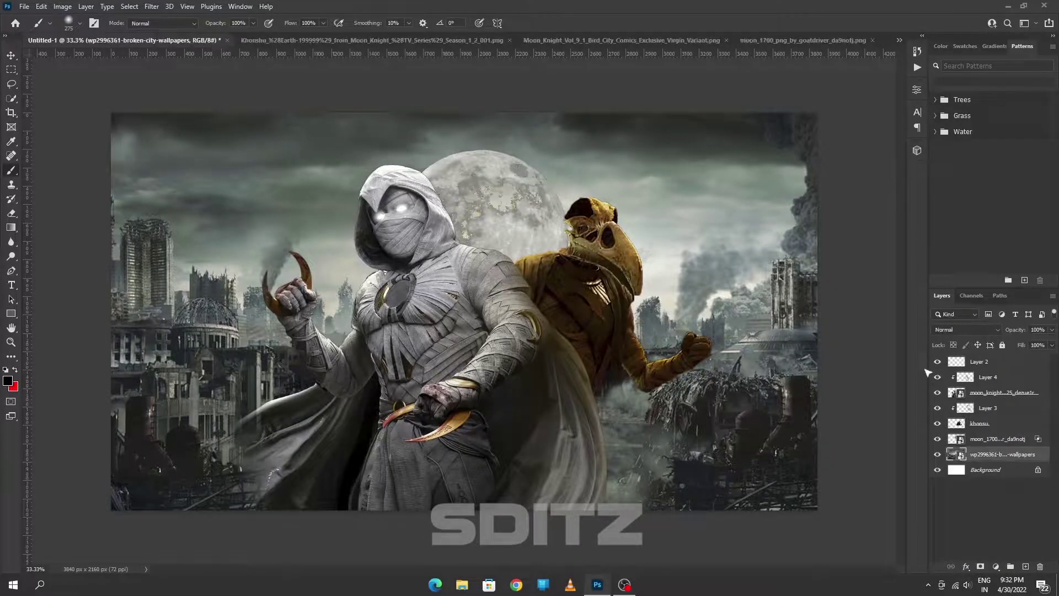
# Step: Add a Brightness/Contrast adjustment above the wallpaper with brightness -150
pyautogui.click(996, 566)
pyautogui.click(993, 412)
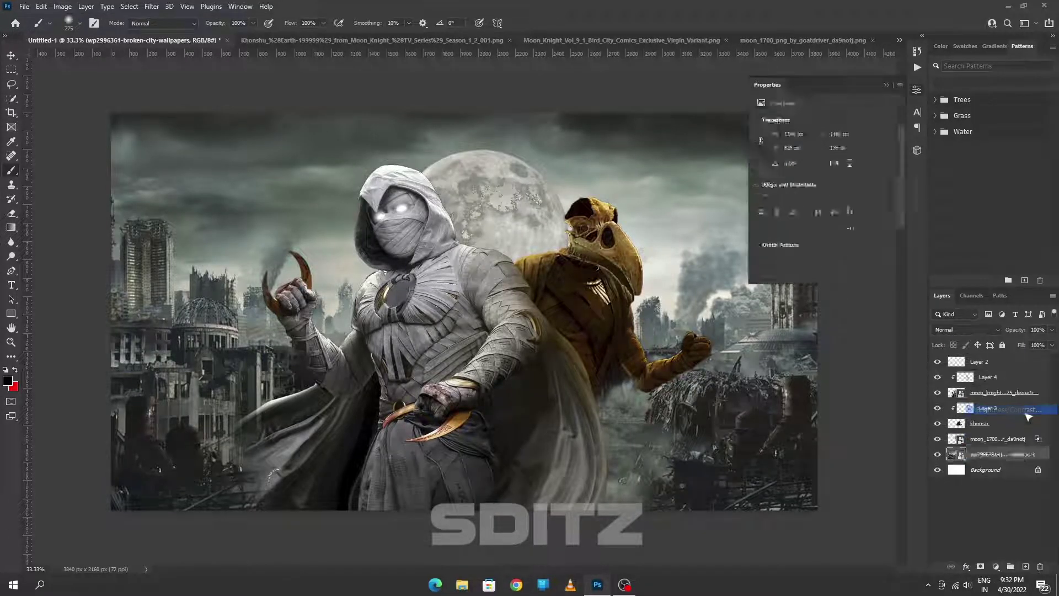
pyautogui.moveTo(822, 152); pyautogui.dragTo(757, 151)
# Step: Paint white at 25% opacity over the moon on a new Linear Dodge (Add) layer
pyautogui.click(774, 103)
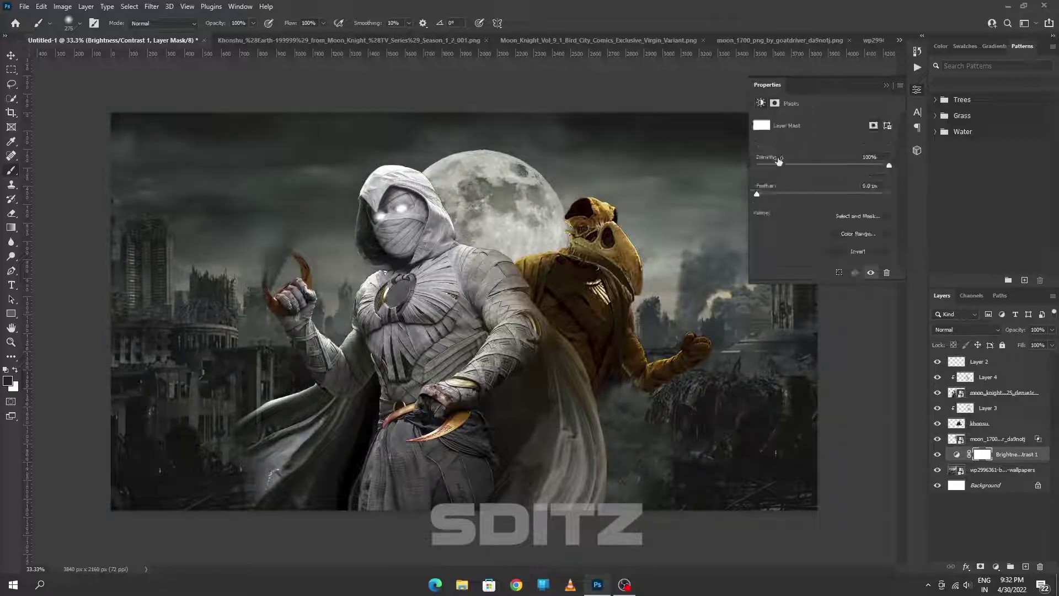
pyautogui.hotkey('ctrl', 'shift', 'alt', 'n')
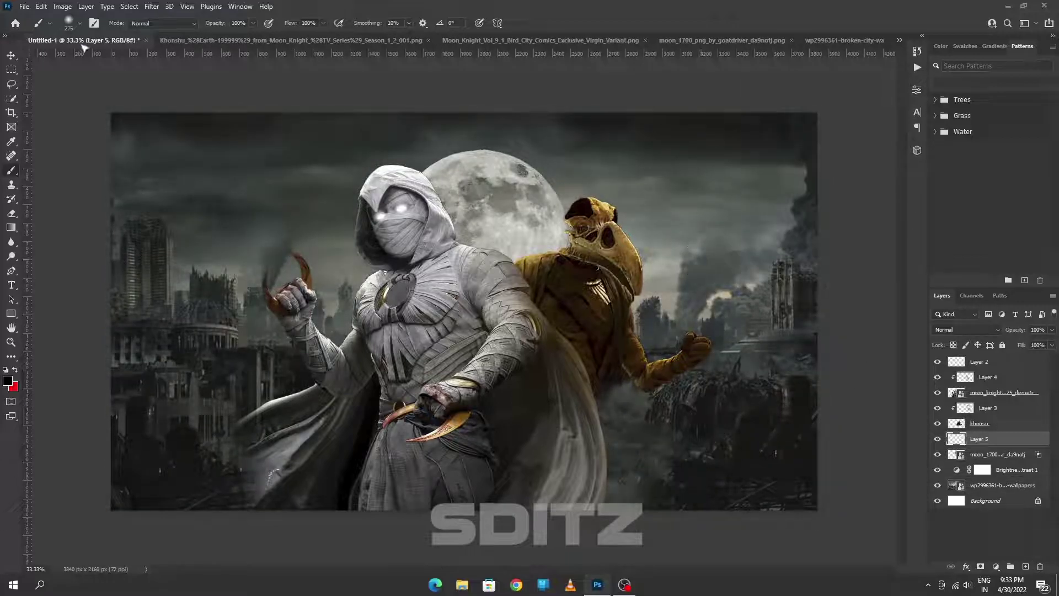
pyautogui.click(8, 381)
pyautogui.click(551, 167)
pyautogui.click(801, 158)
pyautogui.press('2')
pyautogui.press('5')
pyautogui.moveTo(441, 165); pyautogui.dragTo(551, 248)
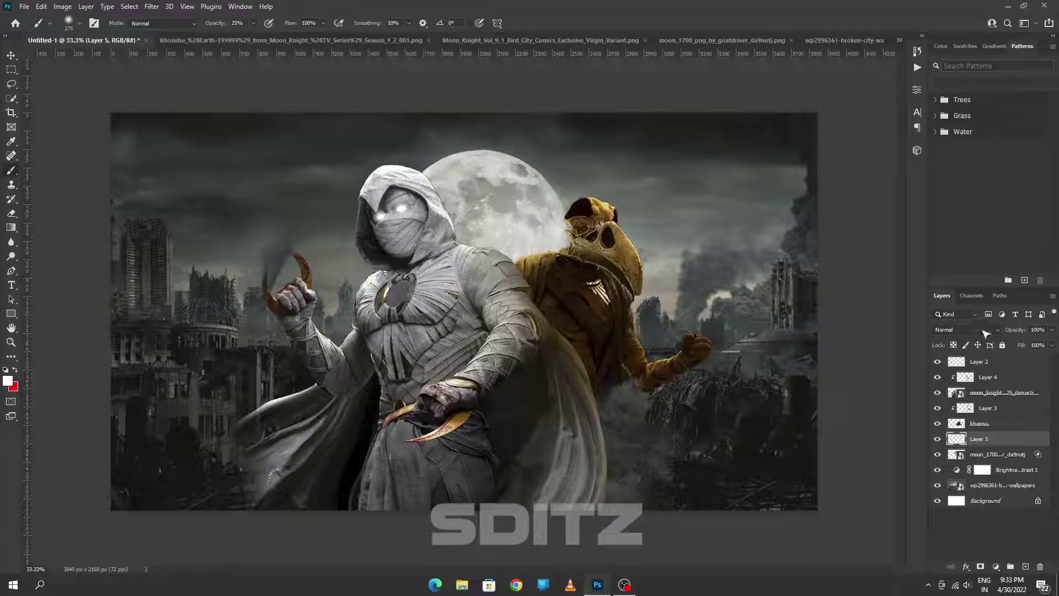
pyautogui.click(985, 329)
pyautogui.click(959, 409)
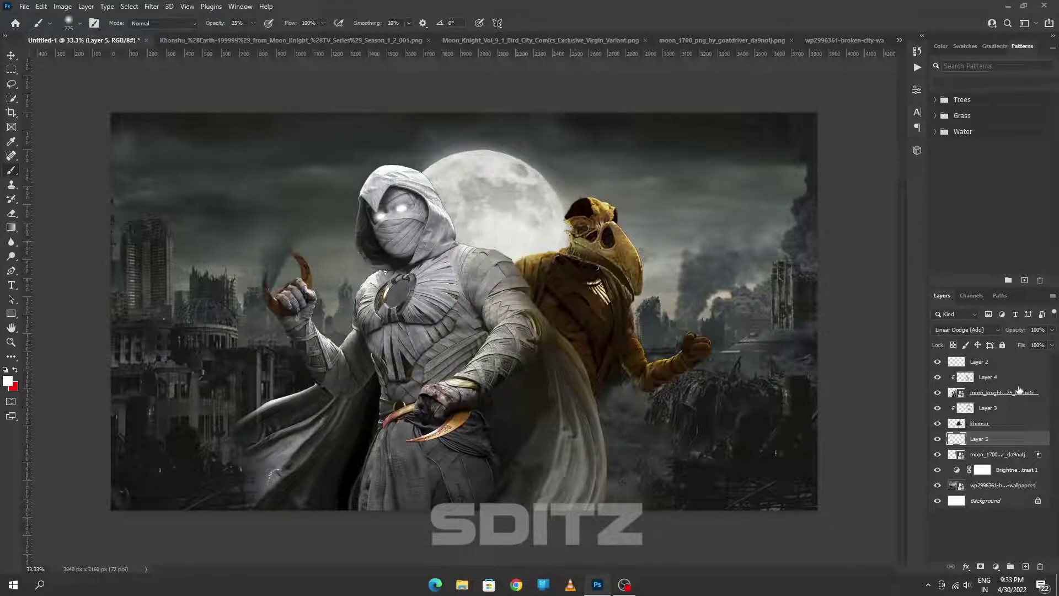
# Step: Select Moon Knight's shading layer, Layer 4, and zoom to 100% on his head
pyautogui.click(993, 377)
pyautogui.hotkey('ctrl', '+')
pyautogui.hotkey('ctrl', '+')
pyautogui.hotkey('ctrl', '+')
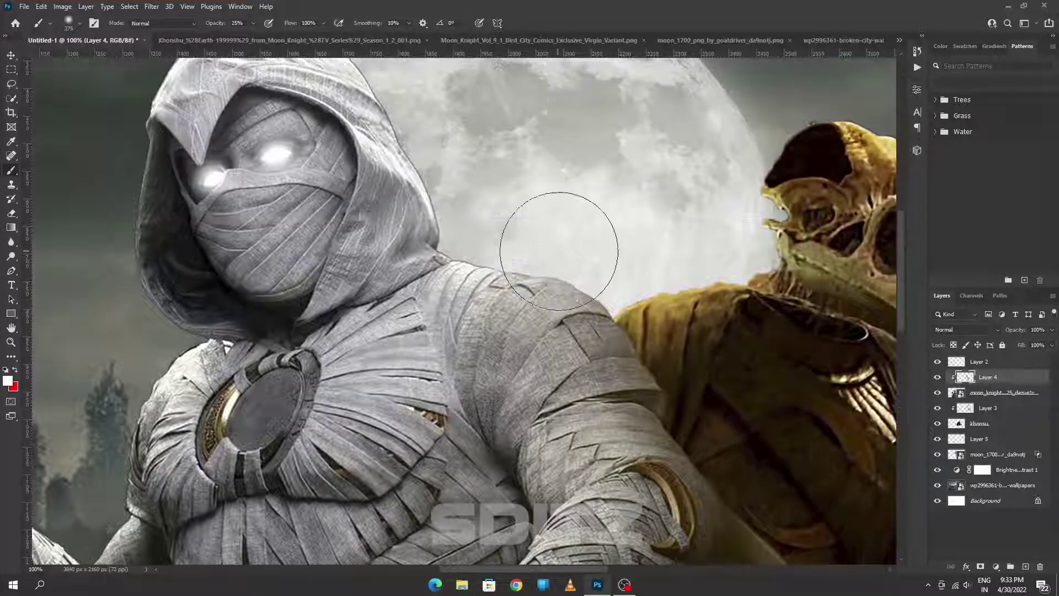
pyautogui.scroll(5, 441, 248)
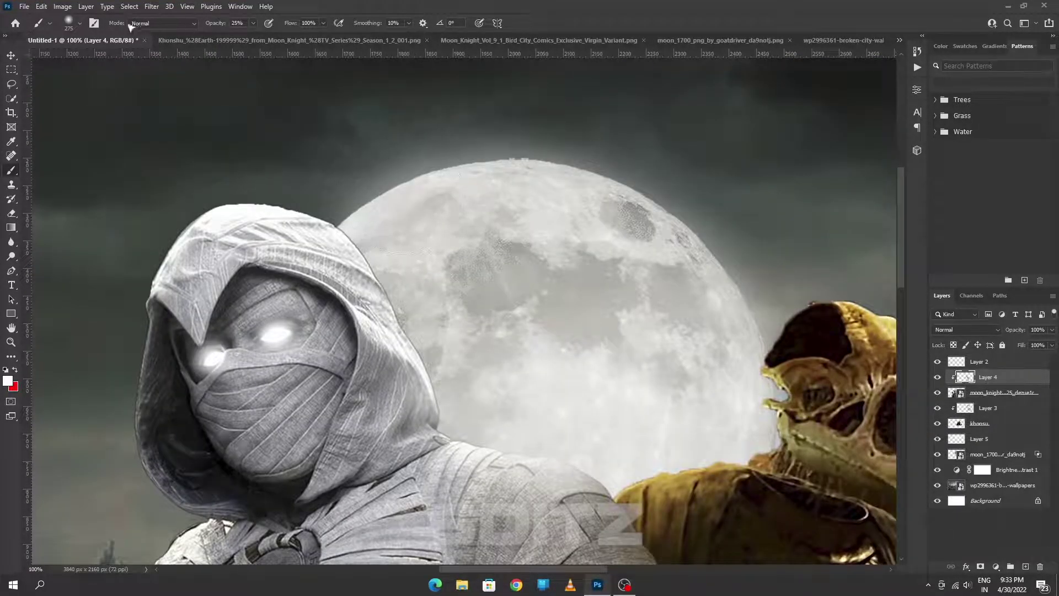
pyautogui.click(68, 23)
pyautogui.scroll(-3, 662, 331)
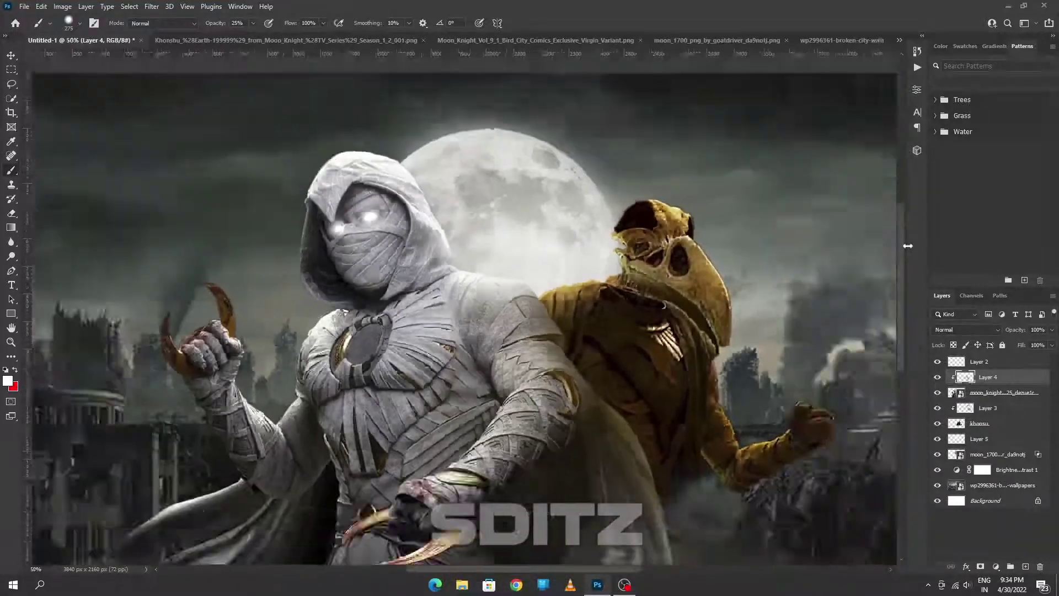
# Step: Add a Gradient Map with an orange-yellow preset, blended in Linear Burn
pyautogui.click(996, 566)
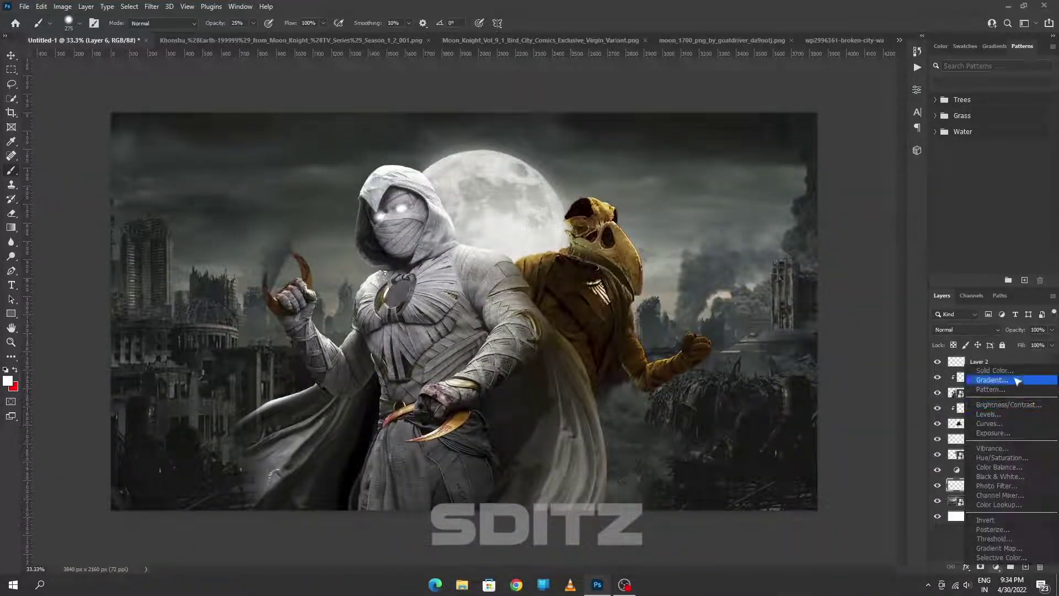
pyautogui.click(999, 547)
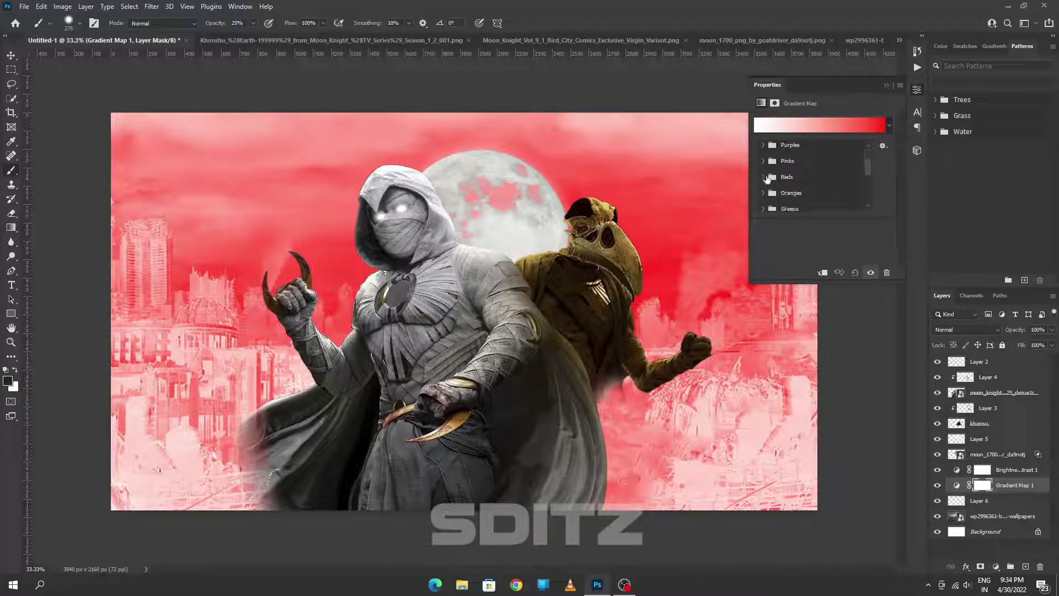
pyautogui.click(766, 178)
pyautogui.scroll(-2, 779, 189)
pyautogui.scroll(3, 768, 195)
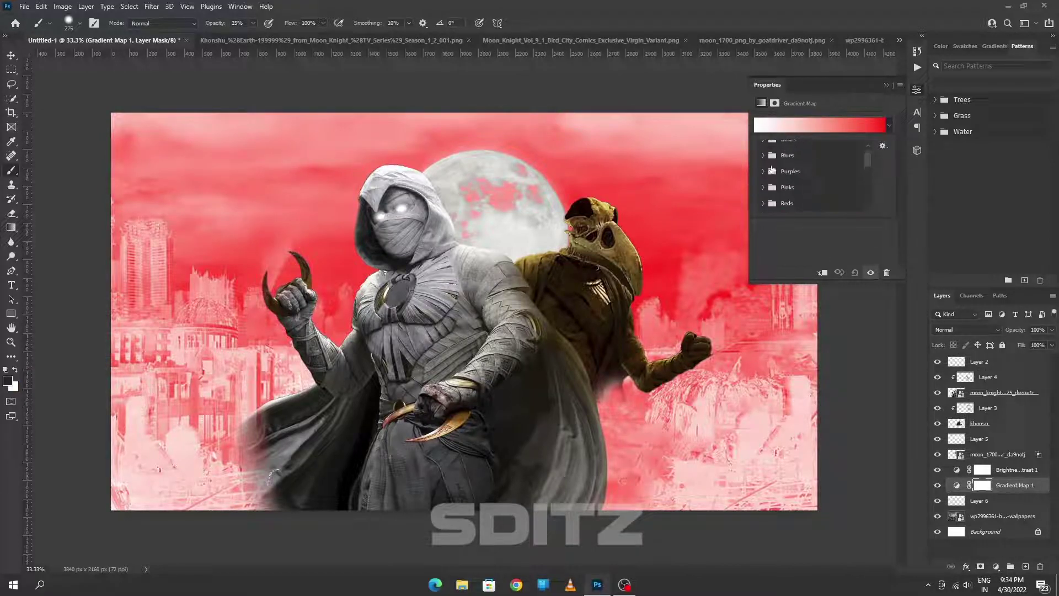
pyautogui.click(763, 190)
pyautogui.click(844, 192)
pyautogui.click(886, 85)
pyautogui.click(966, 329)
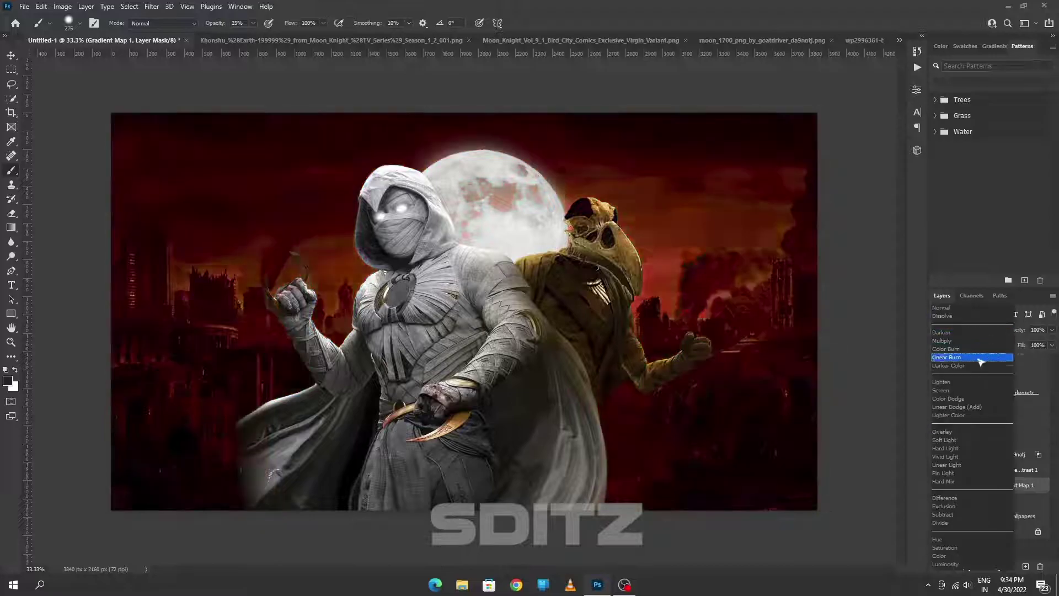
pyautogui.click(954, 357)
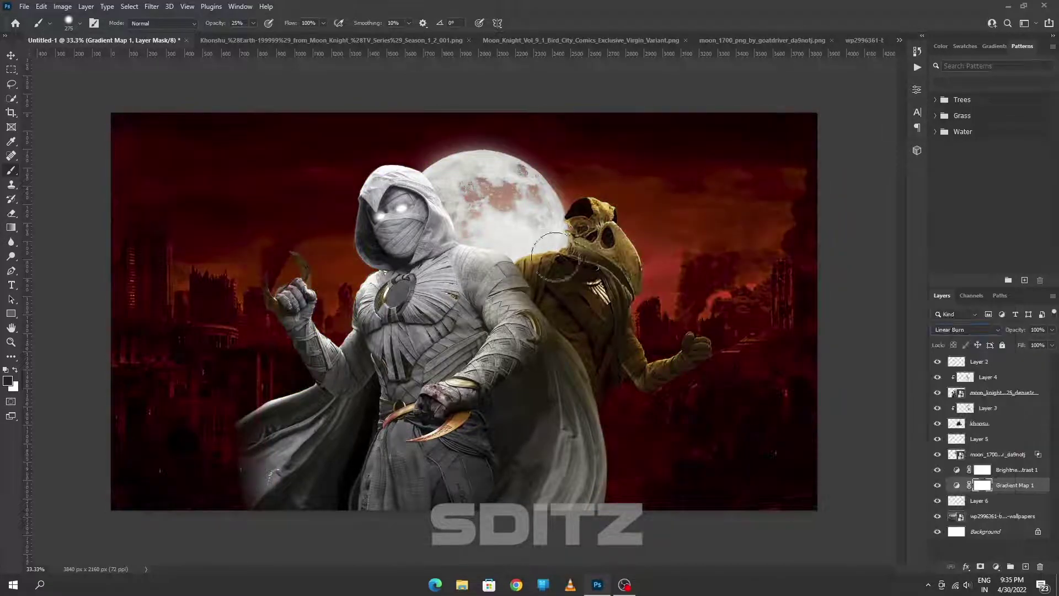
# Step: Paint a smoky stroke on the gradient mask, then erase it with a size-174 eraser
pyautogui.moveTo(266, 212); pyautogui.dragTo(262, 232)
pyautogui.press('e')
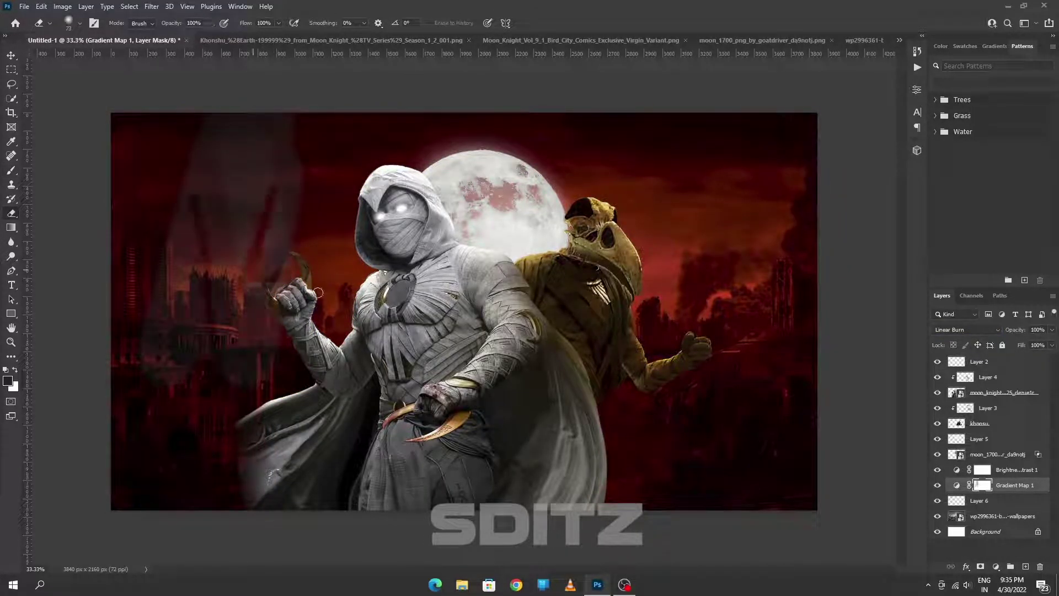
pyautogui.click(79, 23)
pyautogui.moveTo(62, 58); pyautogui.dragTo(160, 109)
pyautogui.write('174')
pyautogui.press('Return')
pyautogui.moveTo(265, 267); pyautogui.dragTo(418, 207)
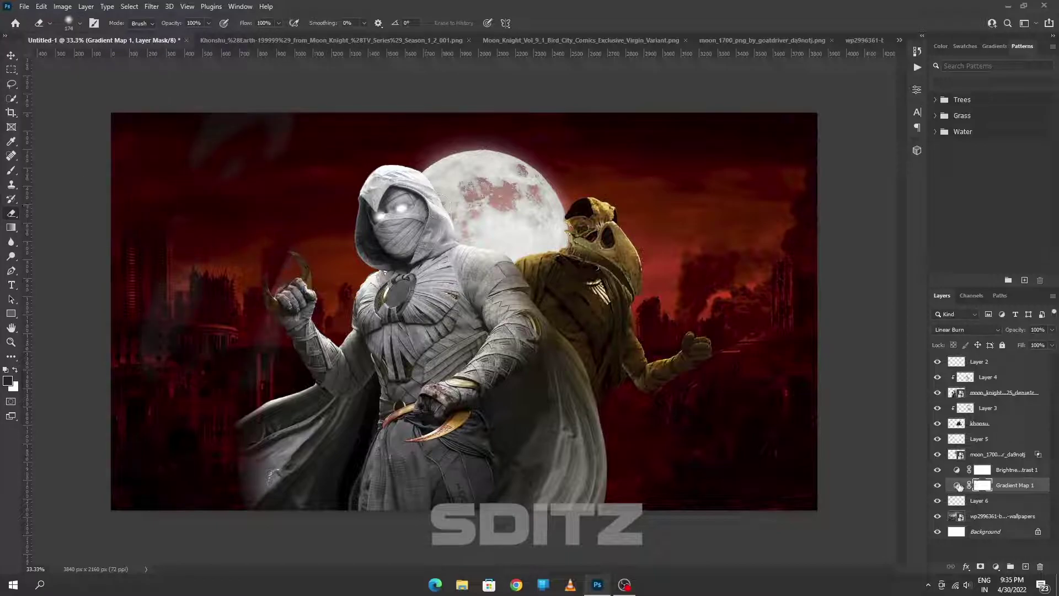
# Step: Open the gradient map layer's contents as a document, then return to the poster
pyautogui.rightClick(993, 485)
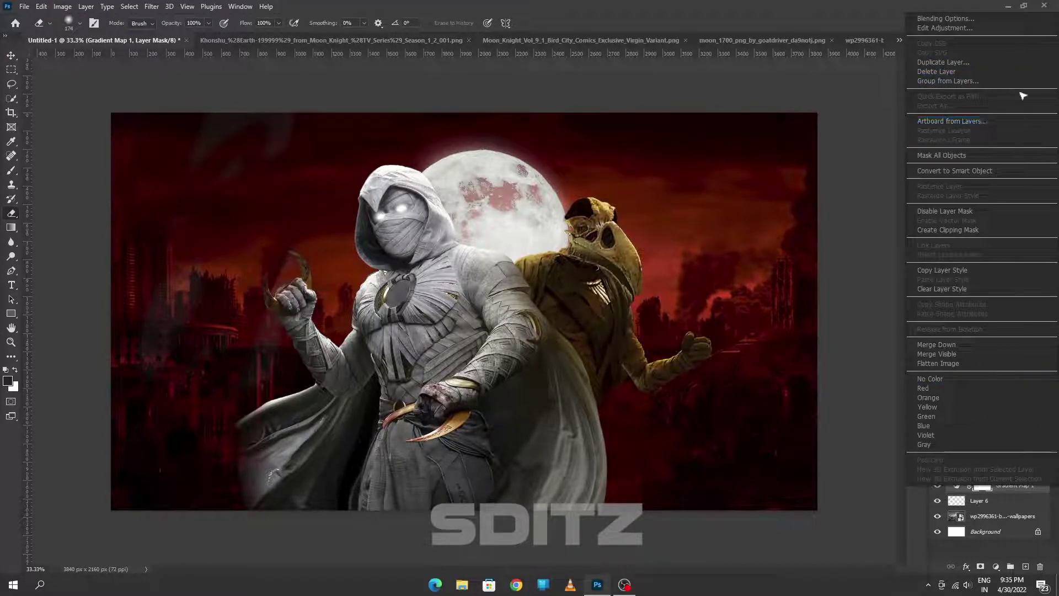
pyautogui.click(944, 211)
pyautogui.hotkey('ctrl', 'Tab')
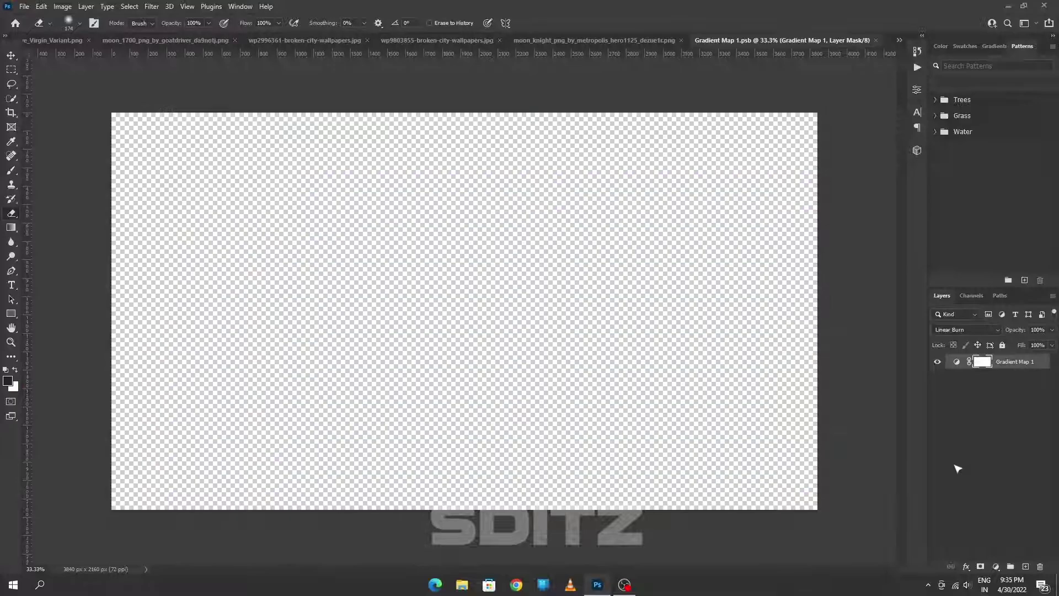
pyautogui.hotkey('ctrl', 'shift', 'Tab')
pyautogui.hotkey('ctrl', 'z')
# Step: Turn a pen path into a white shape and give its Quick Mask a 5-pixel Gaussian Blur
pyautogui.press('p')
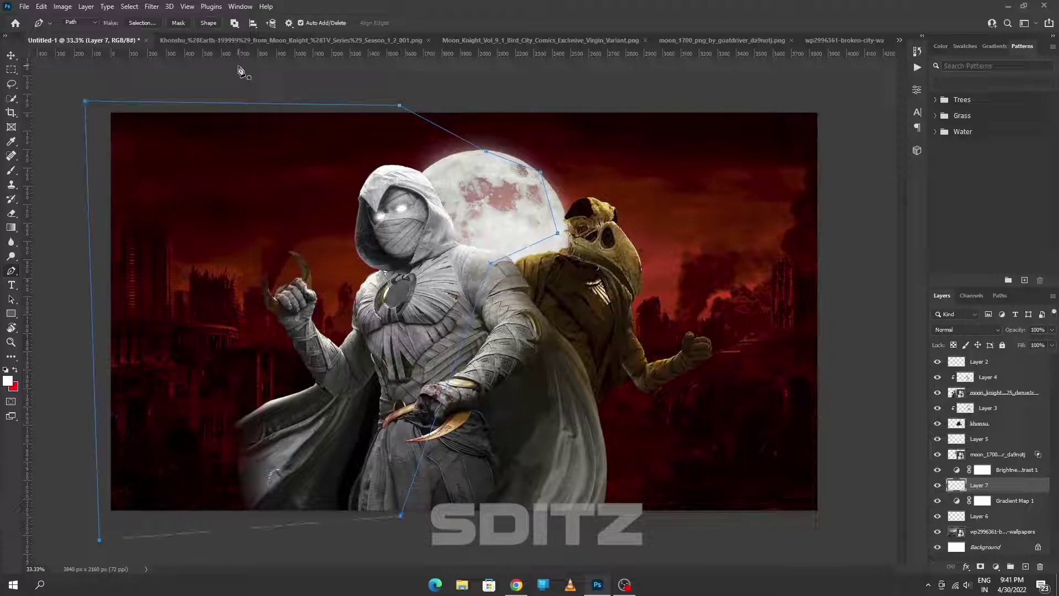
pyautogui.click(208, 24)
pyautogui.click(130, 6)
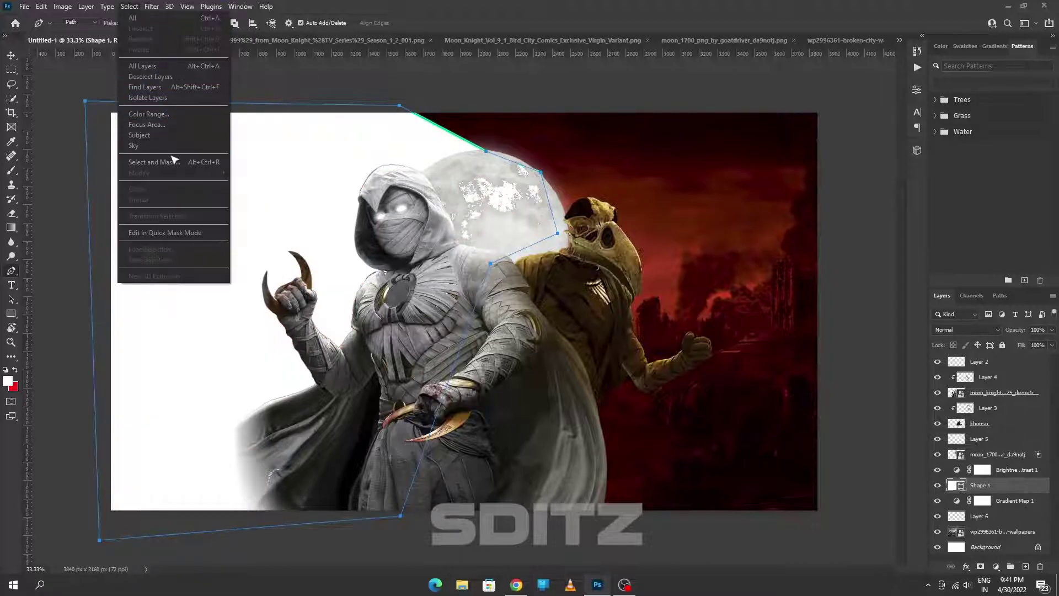
pyautogui.click(201, 233)
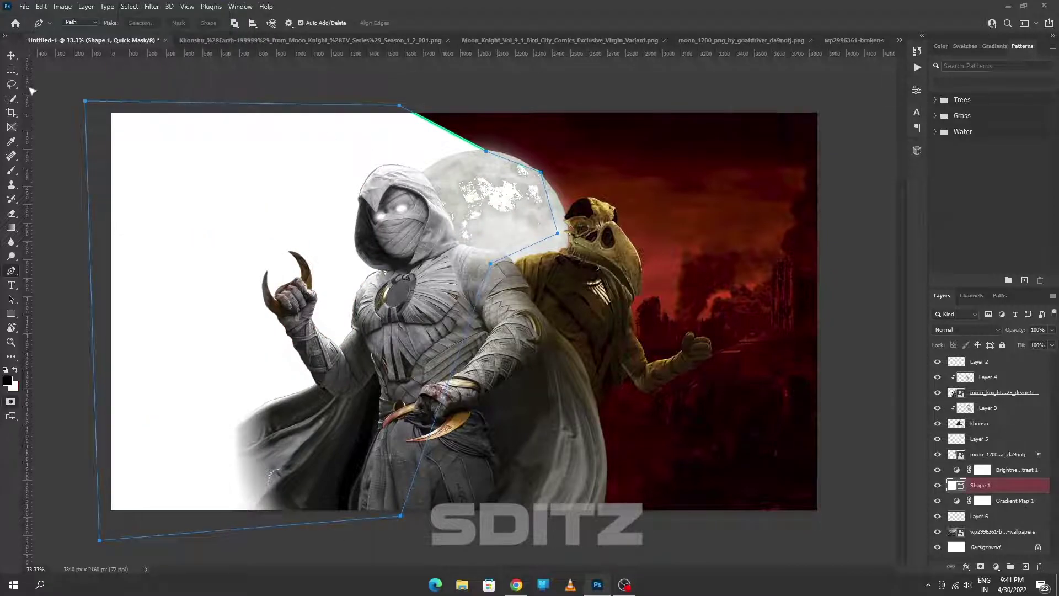
pyautogui.click(151, 7)
pyautogui.click(311, 195)
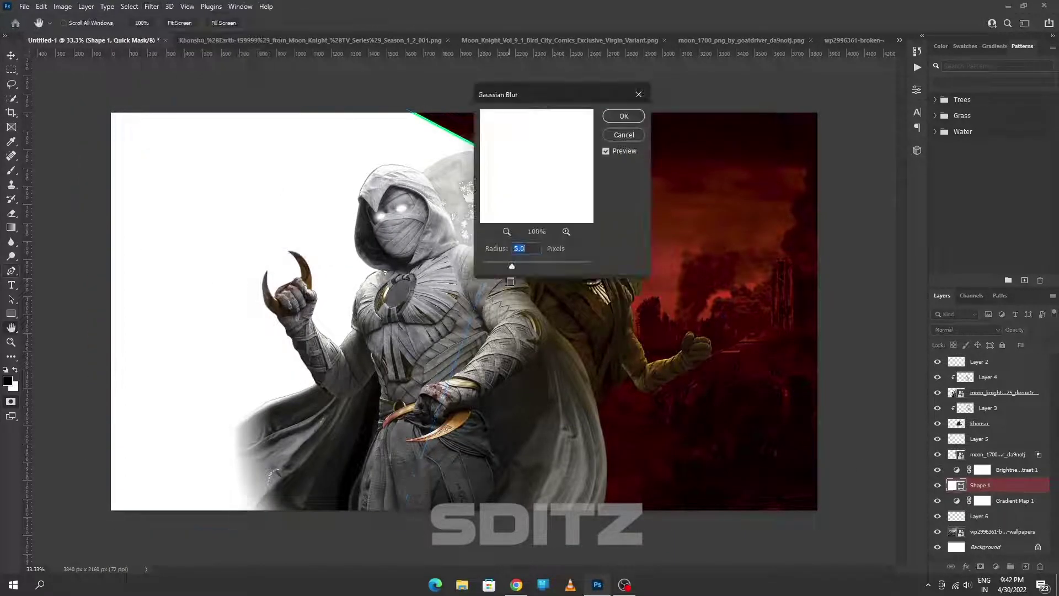
pyautogui.click(641, 114)
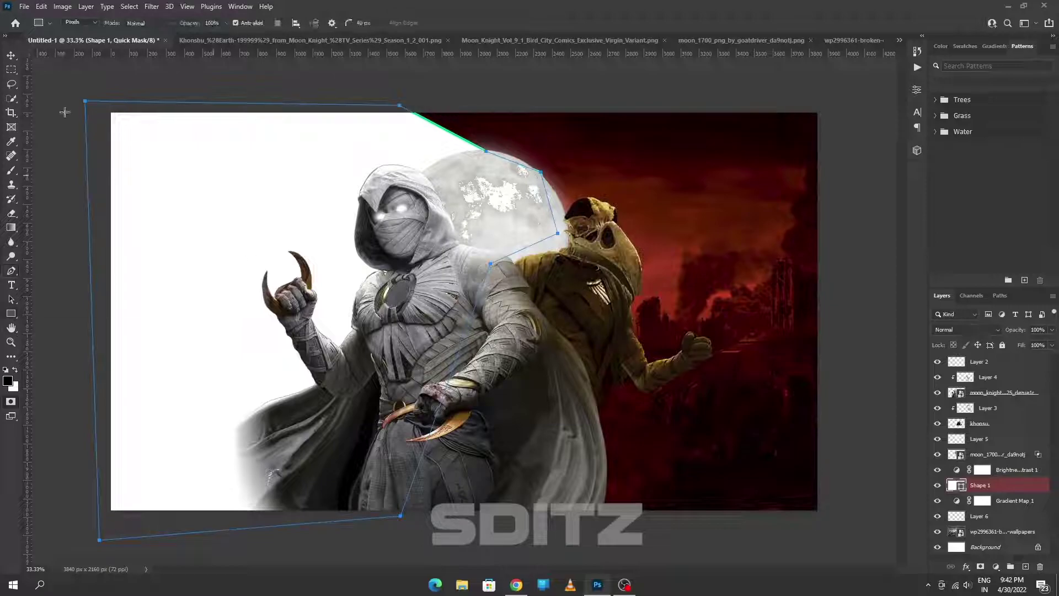
# Step: Keep the fill in pixels mode, leave Quick Mask and add a layer mask to Shape 1
pyautogui.doubleClick(960, 485)
pyautogui.click(95, 22)
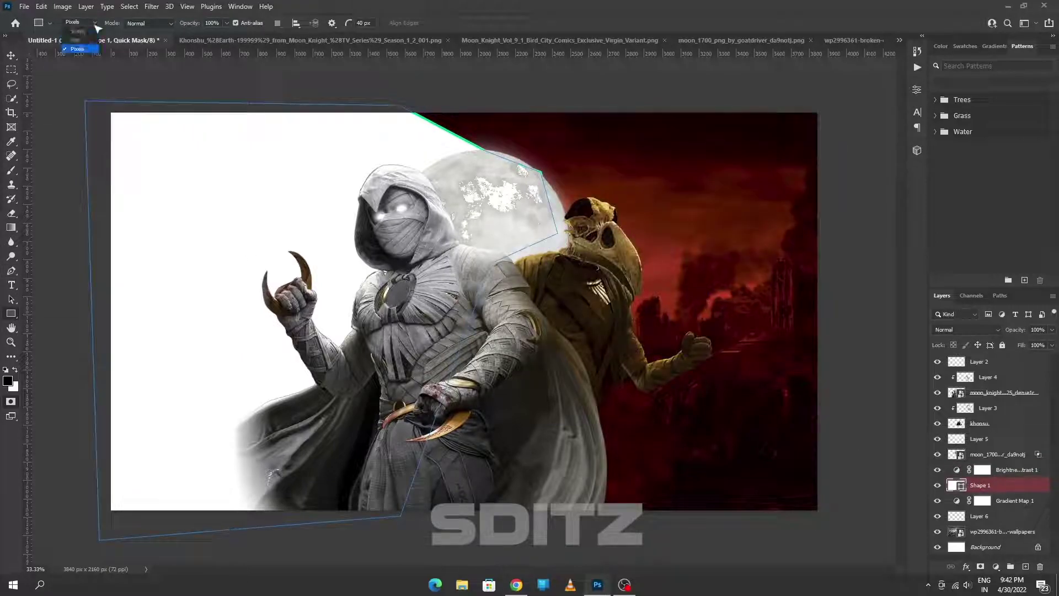
pyautogui.click(460, 138)
pyautogui.press('q')
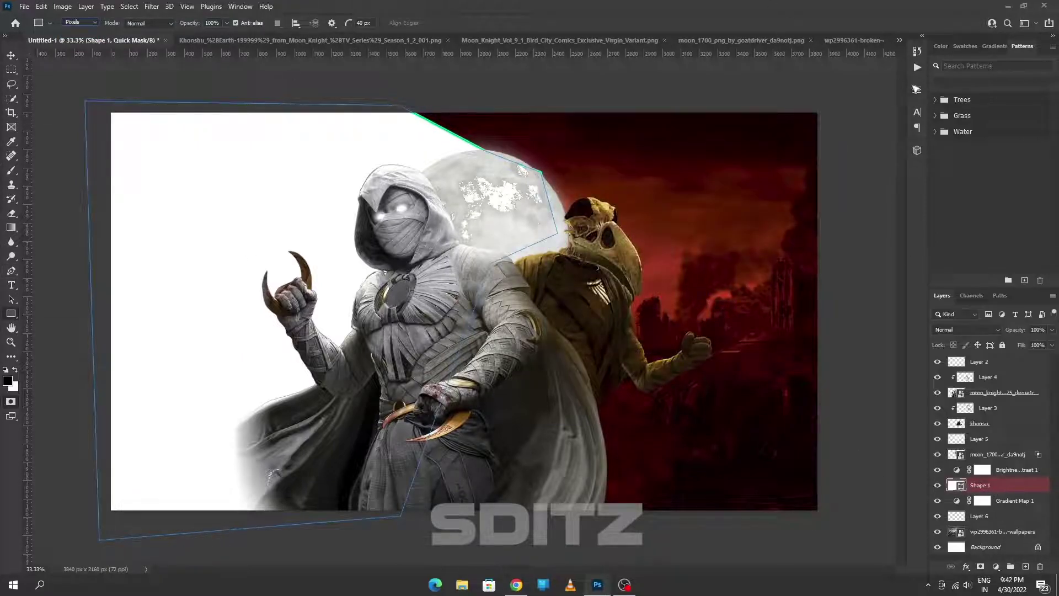
pyautogui.click(980, 567)
# Step: Dismiss the 3D warning and add a feathered vector mask to Shape 1
pyautogui.click(886, 85)
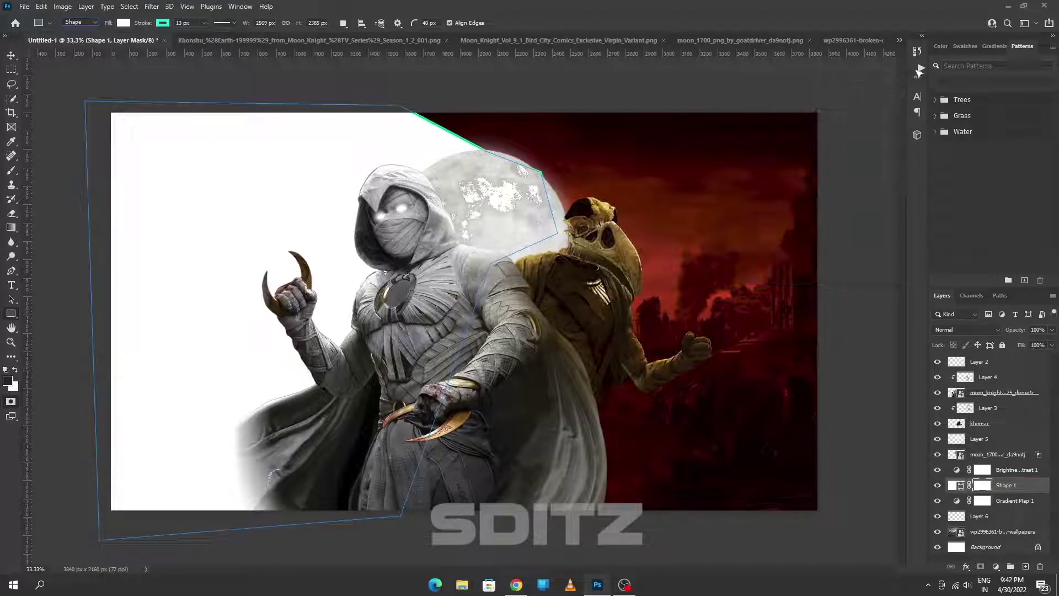
pyautogui.click(917, 97)
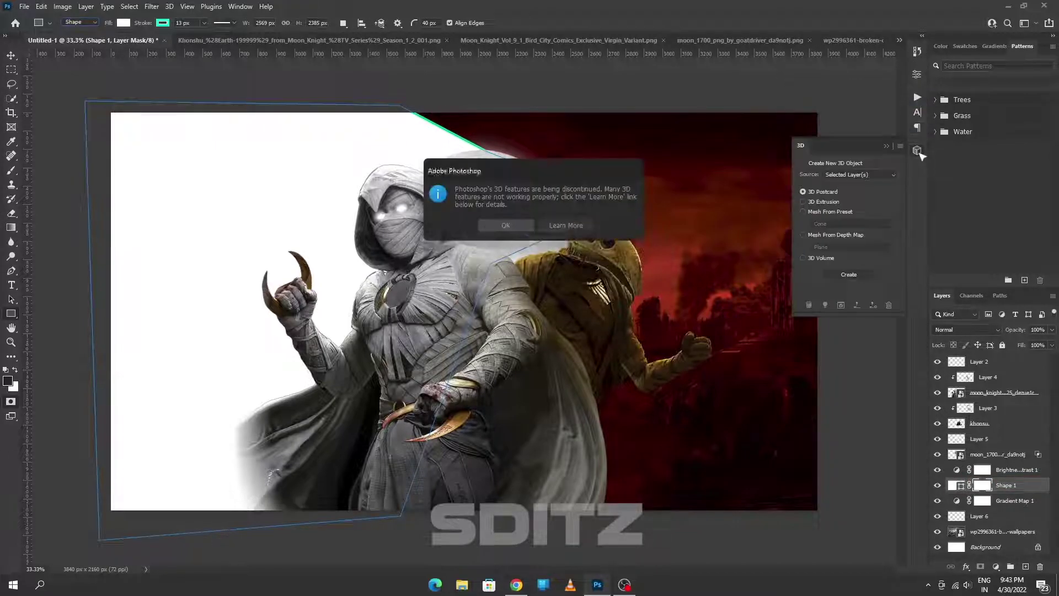
pyautogui.click(917, 51)
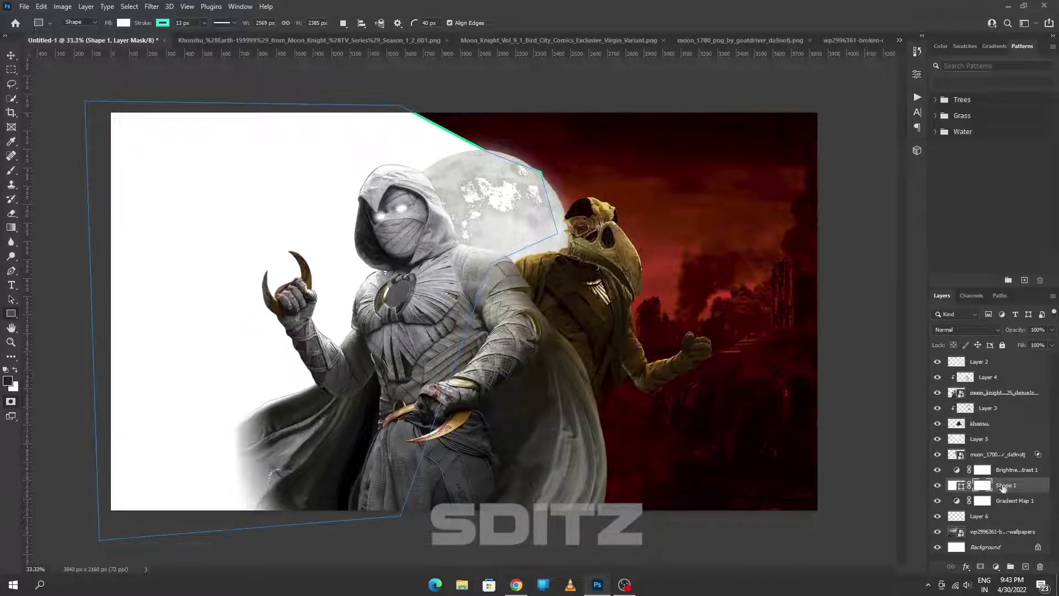
pyautogui.click(956, 485)
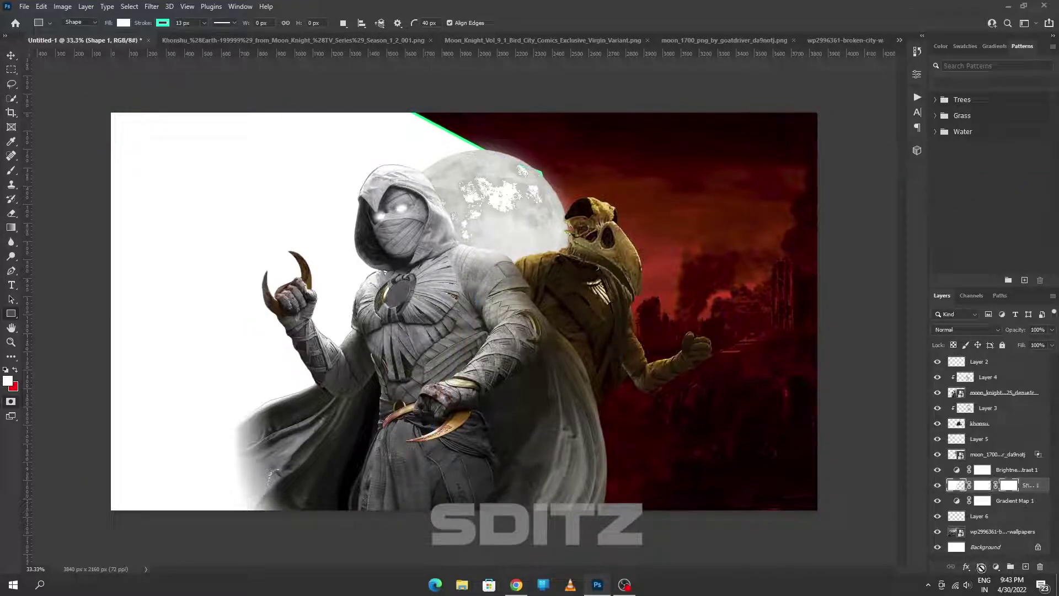
pyautogui.doubleClick(982, 485)
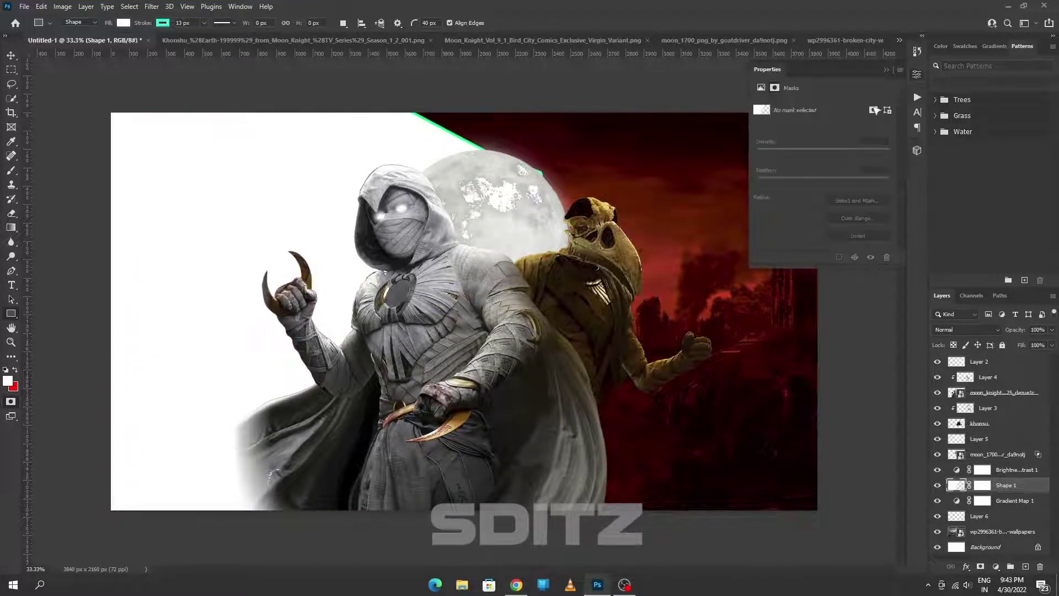
pyautogui.click(858, 235)
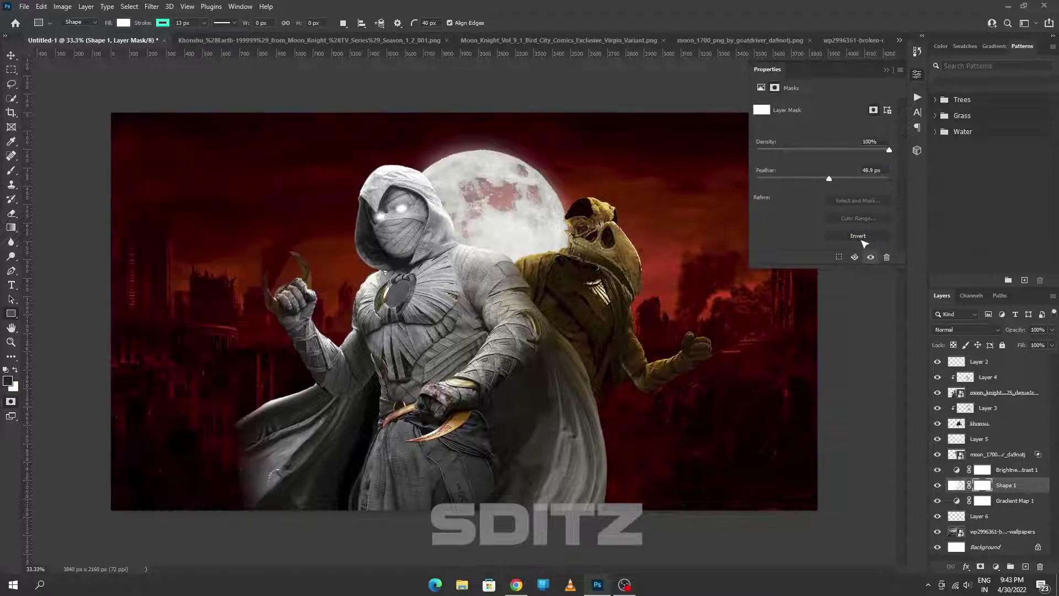
pyautogui.click(887, 110)
pyautogui.click(886, 69)
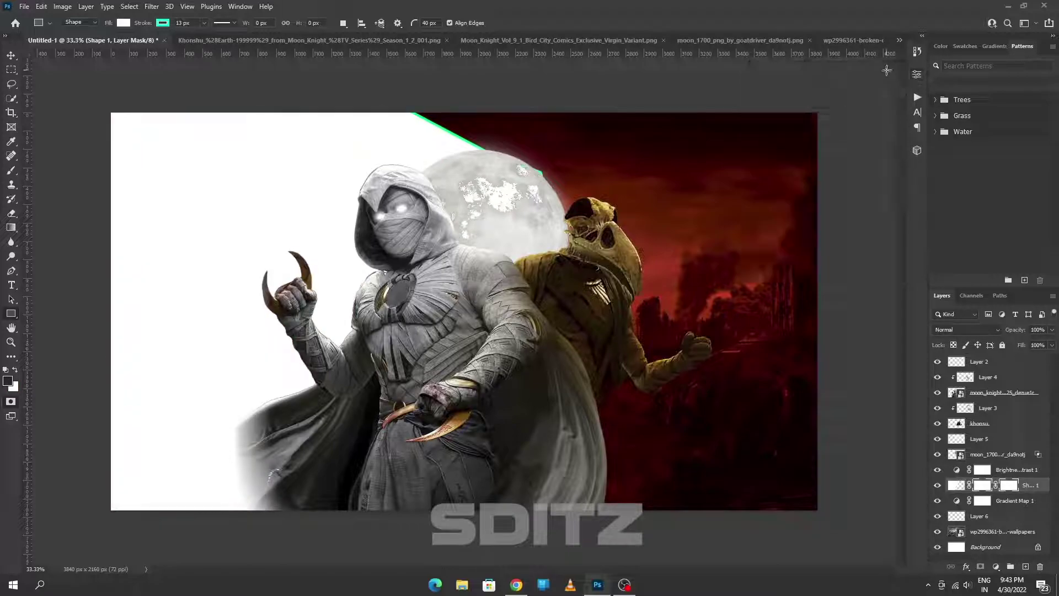
# Step: Delete the vector mask, blur Shape 1 by 43.9 px and clip the city image to it
pyautogui.rightClick(1027, 486)
pyautogui.click(948, 60)
pyautogui.click(151, 6)
pyautogui.click(308, 185)
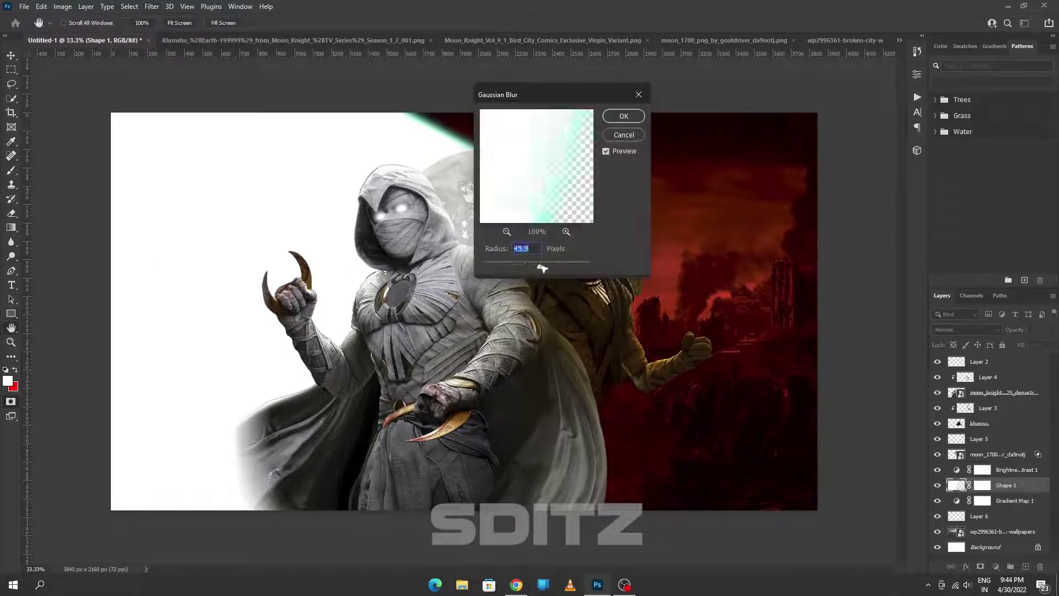
pyautogui.click(623, 115)
pyautogui.rightClick(1005, 485)
pyautogui.click(937, 230)
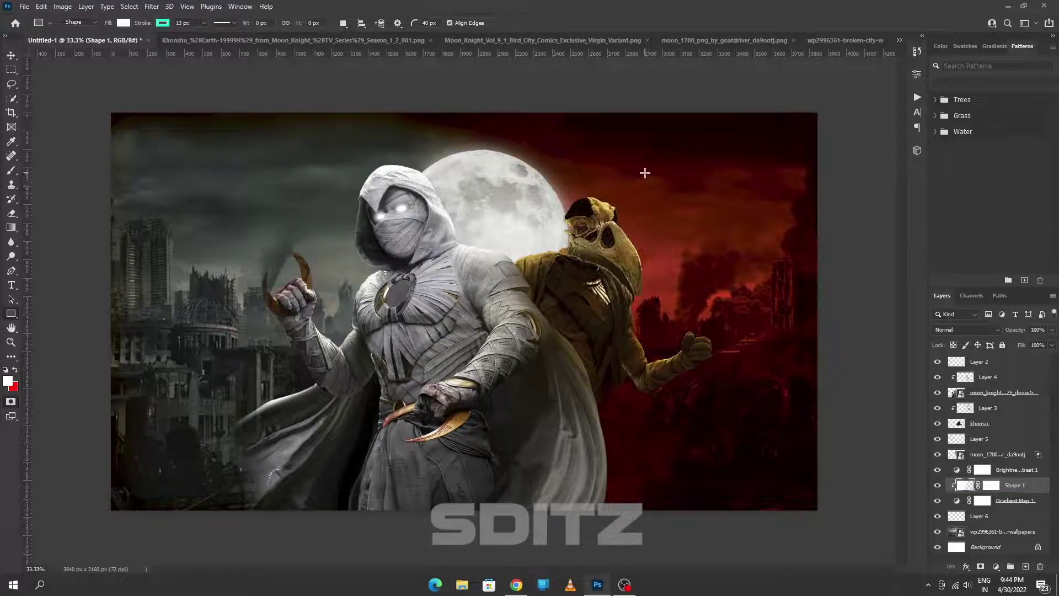
# Step: Clip a Hue/Saturation adjustment to Layer 6 with Hue +44, Saturation +42, Lightness +15
pyautogui.click(984, 516)
pyautogui.press('q')
pyautogui.click(995, 566)
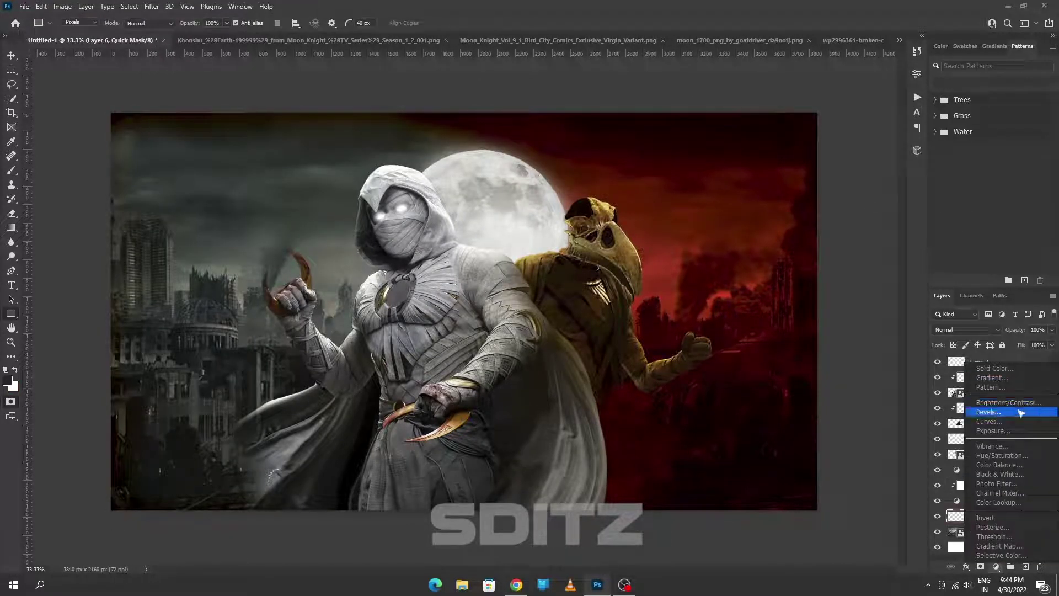
pyautogui.click(1001, 455)
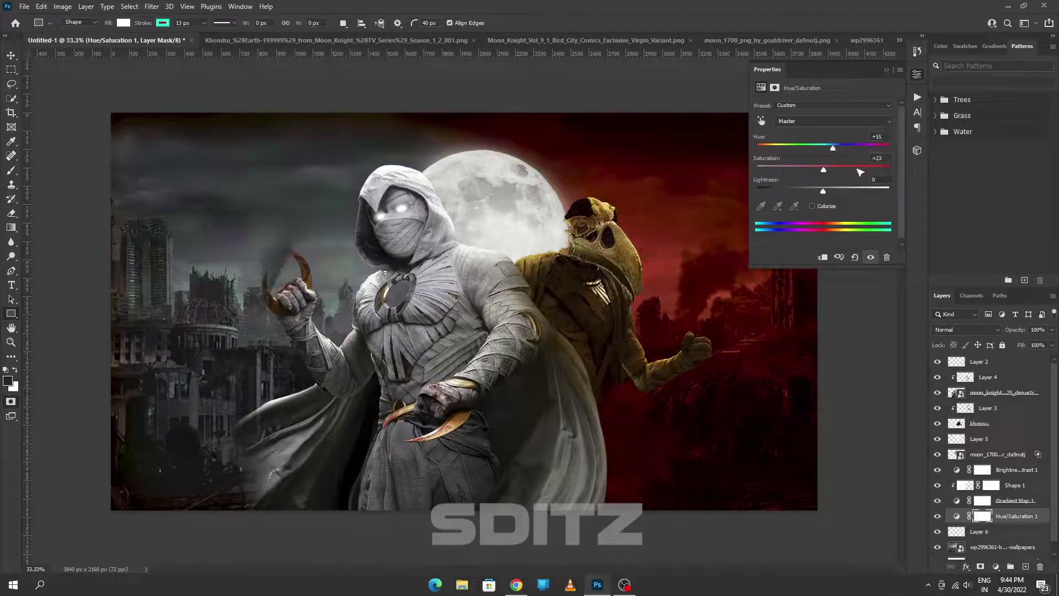
pyautogui.moveTo(833, 147)
pyautogui.mouseDown()
pyautogui.moveTo(857, 147)
pyautogui.moveTo(828, 191)
pyautogui.mouseUp()
pyautogui.hotkey('ctrl', 'alt', 'g')
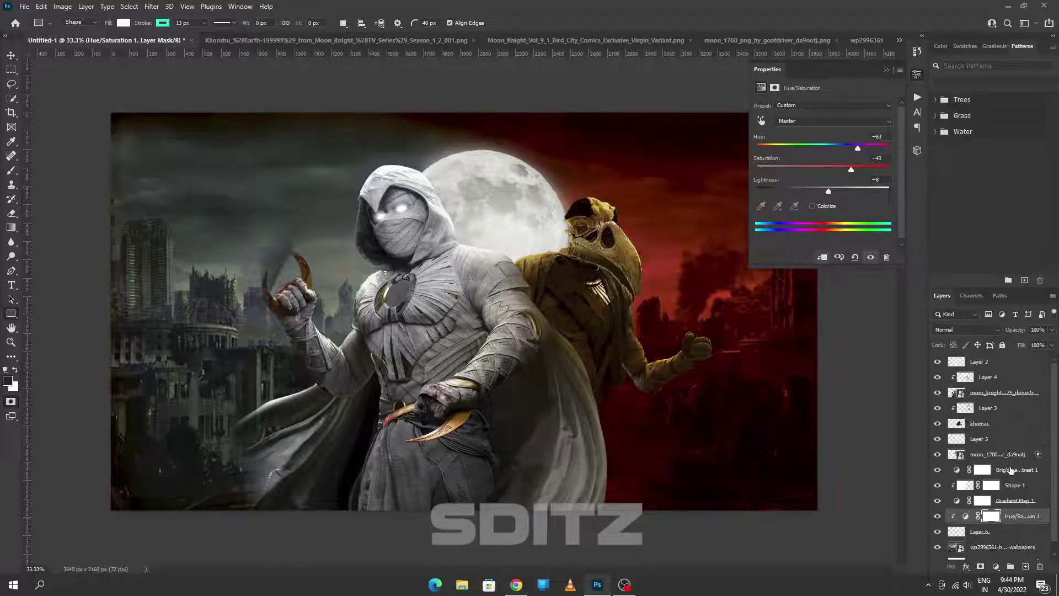
pyautogui.scroll(-1, 1010, 469)
pyautogui.rightClick(998, 516)
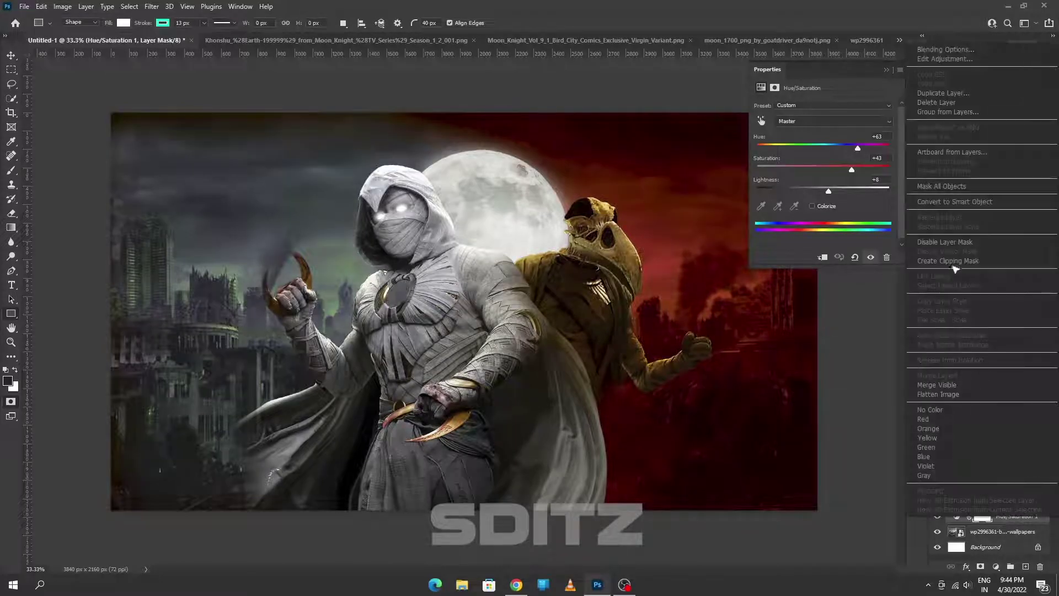
pyautogui.click(954, 264)
pyautogui.moveTo(828, 191); pyautogui.dragTo(832, 191)
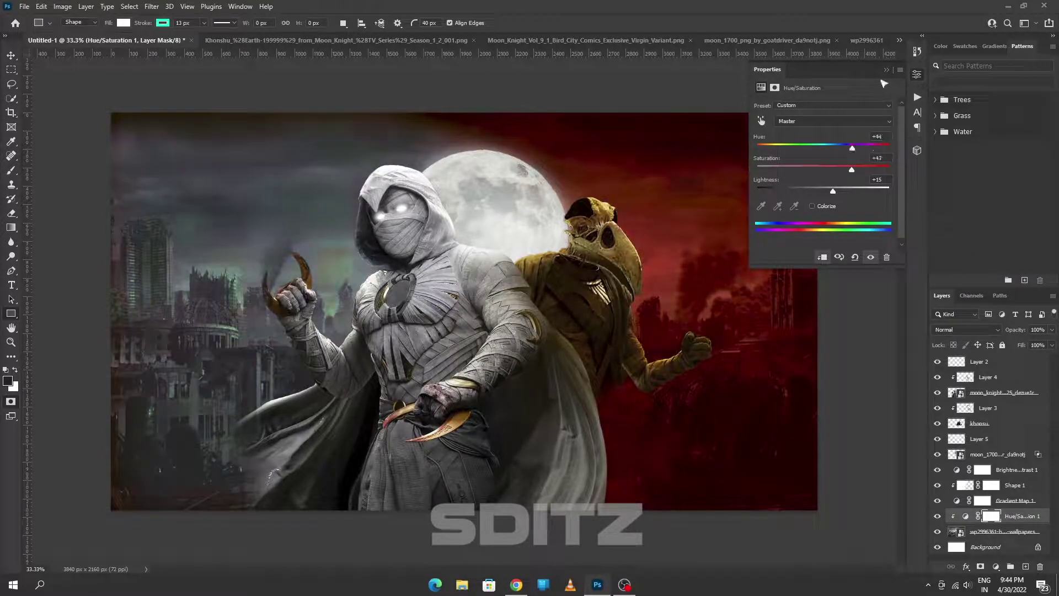
# Step: Add a Levels adjustment layer above the tint
pyautogui.click(917, 74)
pyautogui.click(996, 566)
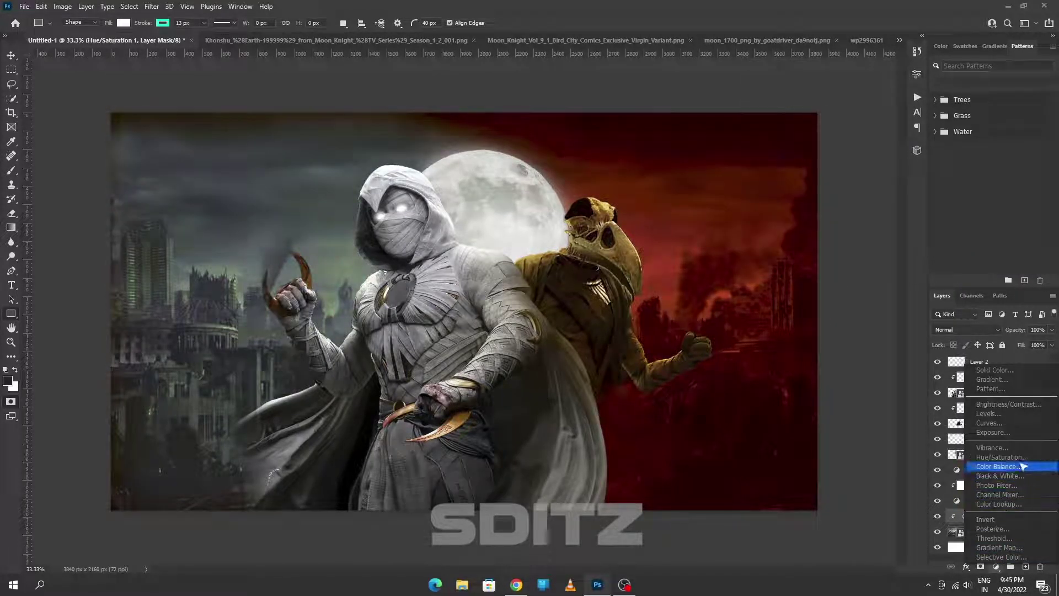
pyautogui.click(988, 413)
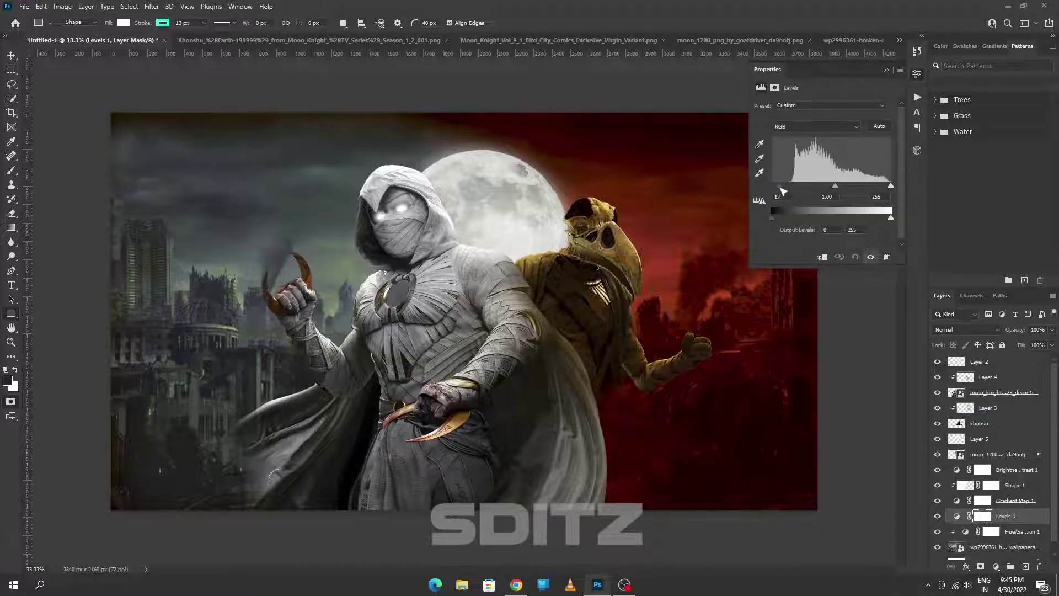
pyautogui.click(666, 231)
# Step: Add a teal Solid Color fill layer
pyautogui.click(996, 567)
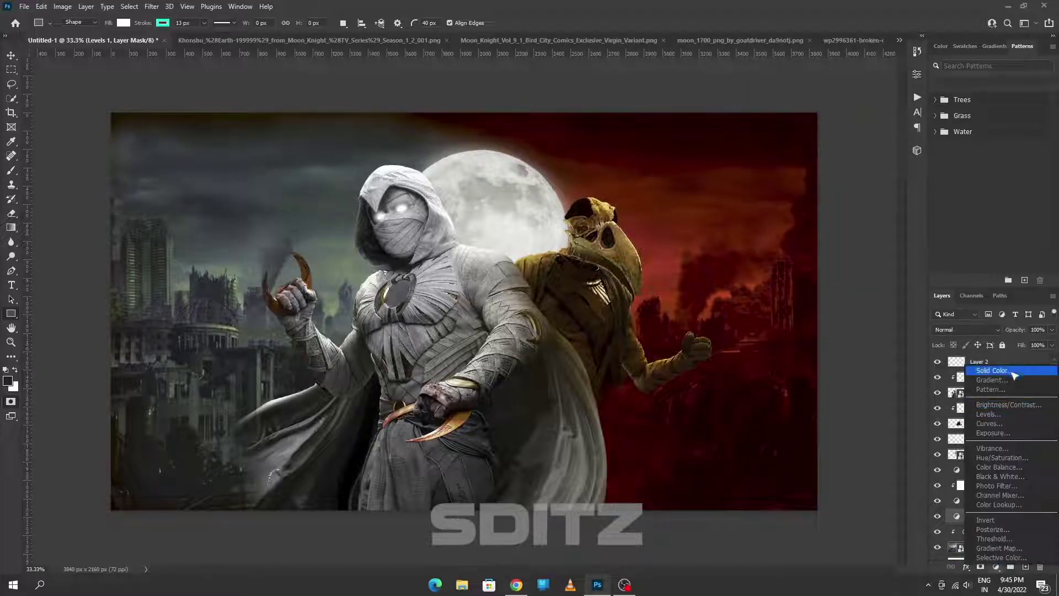
pyautogui.click(1024, 567)
pyautogui.click(996, 566)
pyautogui.click(994, 371)
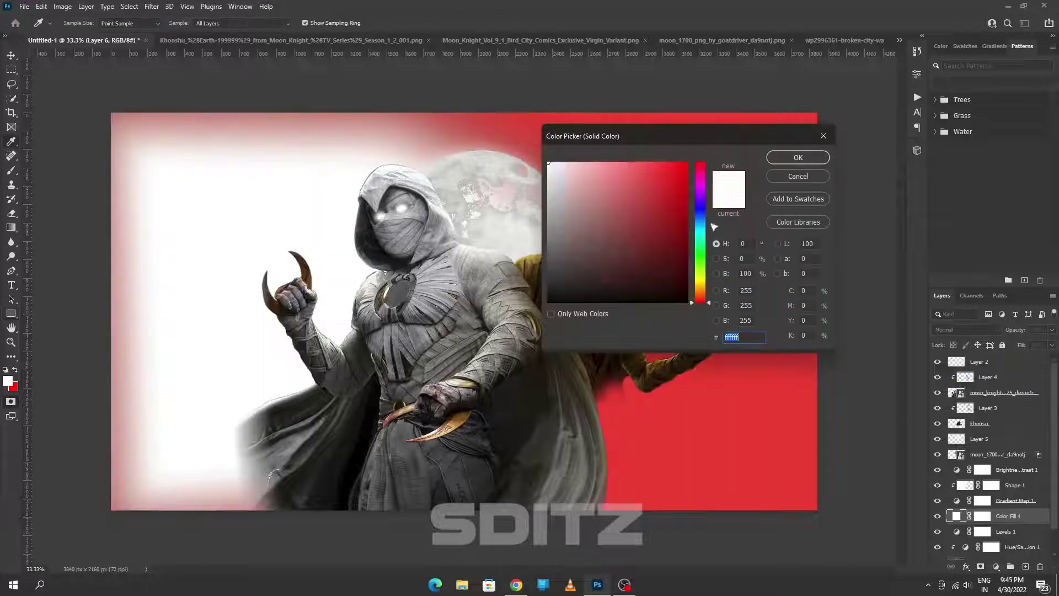
pyautogui.moveTo(699, 302); pyautogui.dragTo(699, 229)
pyautogui.click(803, 156)
# Step: Try brush strokes and mask options, then invert Color Fill 1's mask to hide the teal
pyautogui.rightClick(965, 517)
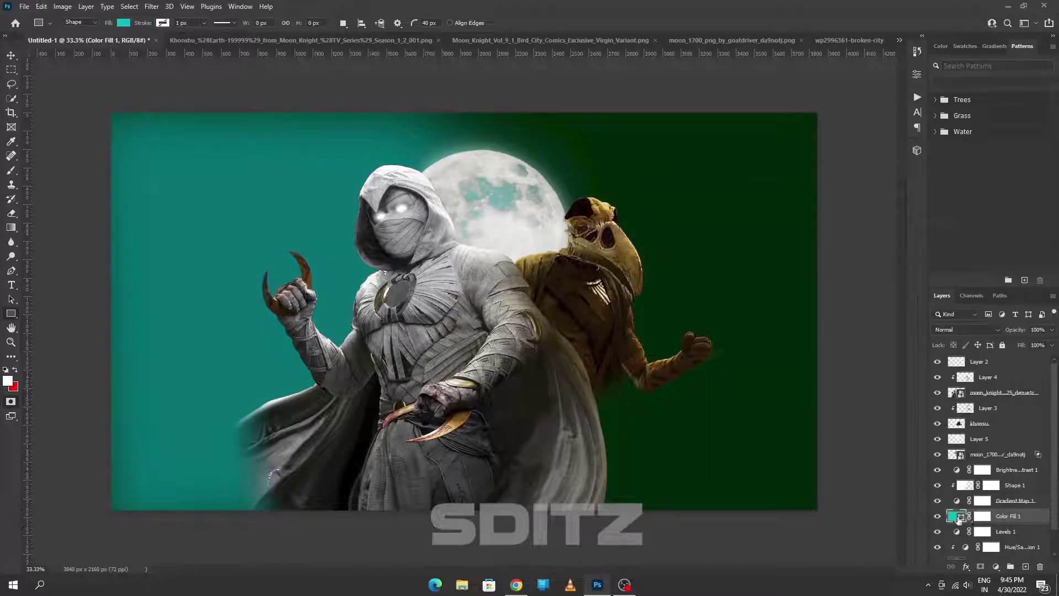
pyautogui.click(960, 519)
pyautogui.press('b')
pyautogui.moveTo(353, 165); pyautogui.dragTo(286, 343)
pyautogui.hotkey('ctrl', 'z')
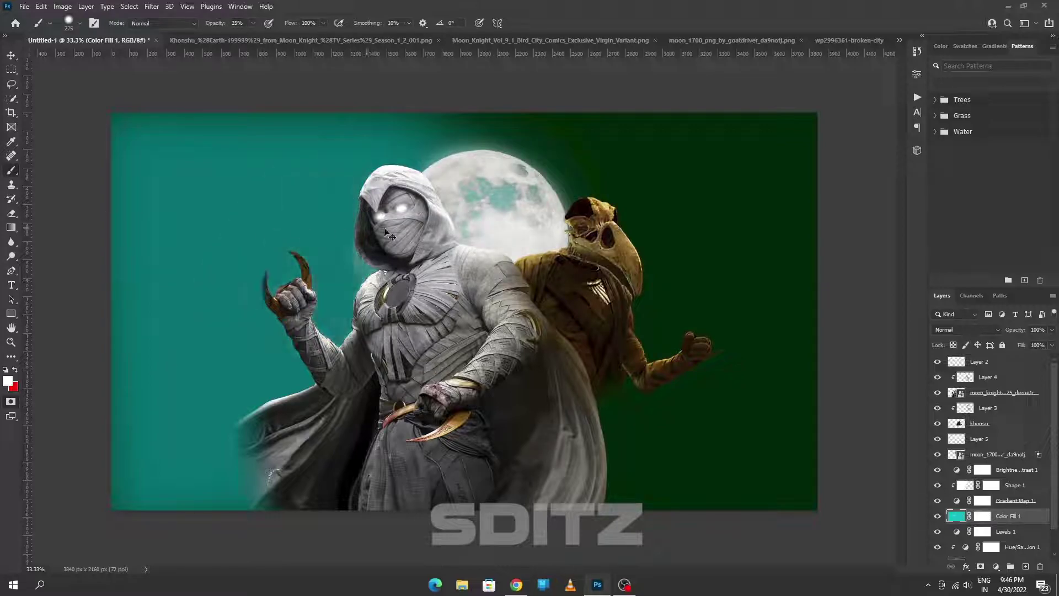
pyautogui.rightClick(976, 513)
pyautogui.click(972, 520)
pyautogui.rightClick(972, 519)
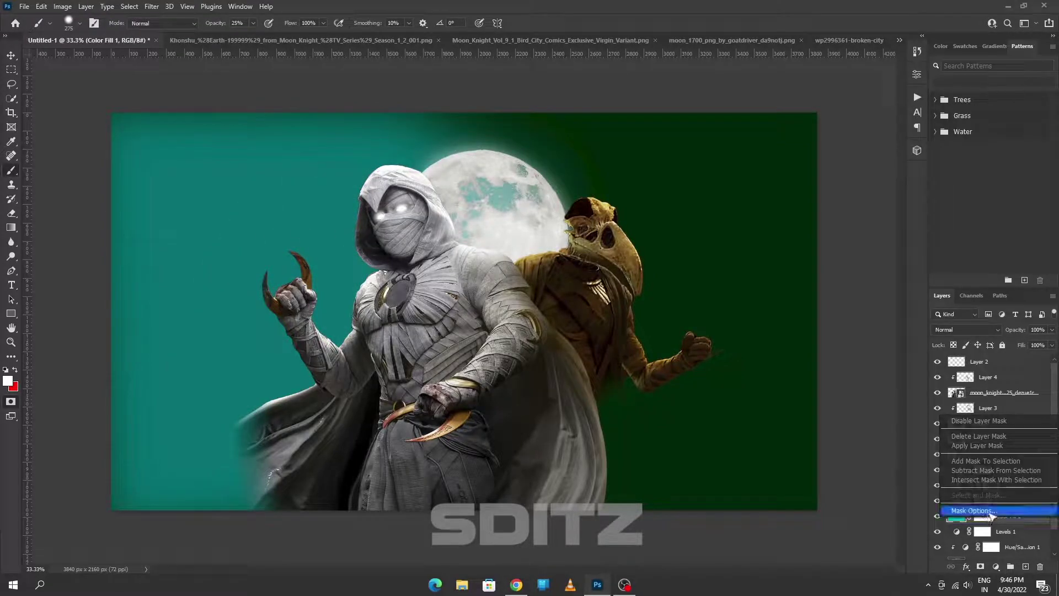
pyautogui.click(976, 505)
pyautogui.click(579, 177)
pyautogui.click(916, 74)
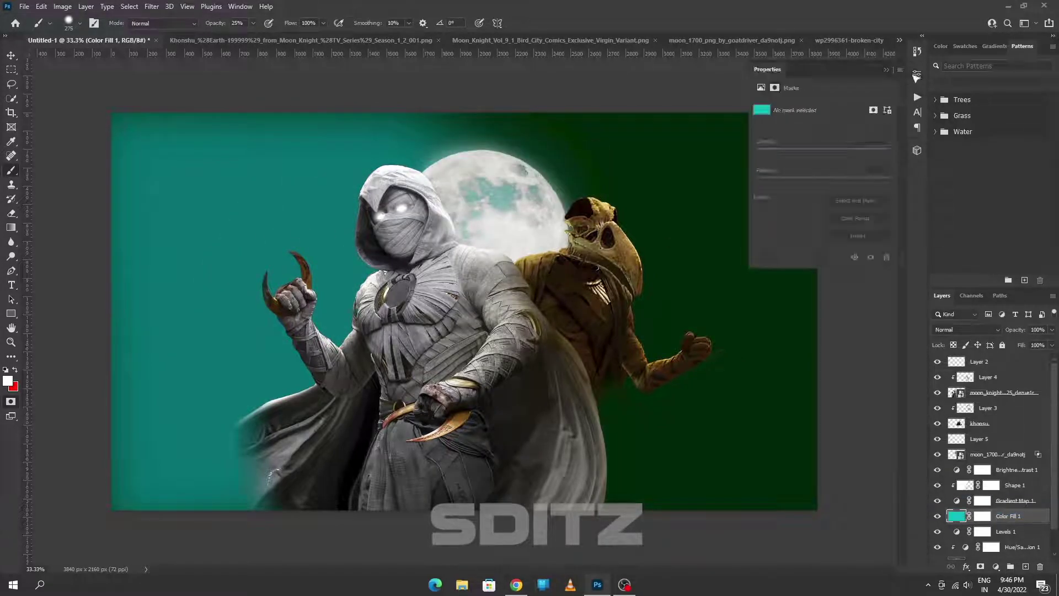
pyautogui.click(873, 110)
pyautogui.click(841, 236)
# Step: Erase the fill mask at 45% strength to reveal teal over the left city
pyautogui.moveTo(214, 281); pyautogui.dragTo(214, 380)
pyautogui.hotkey('ctrl', 'z')
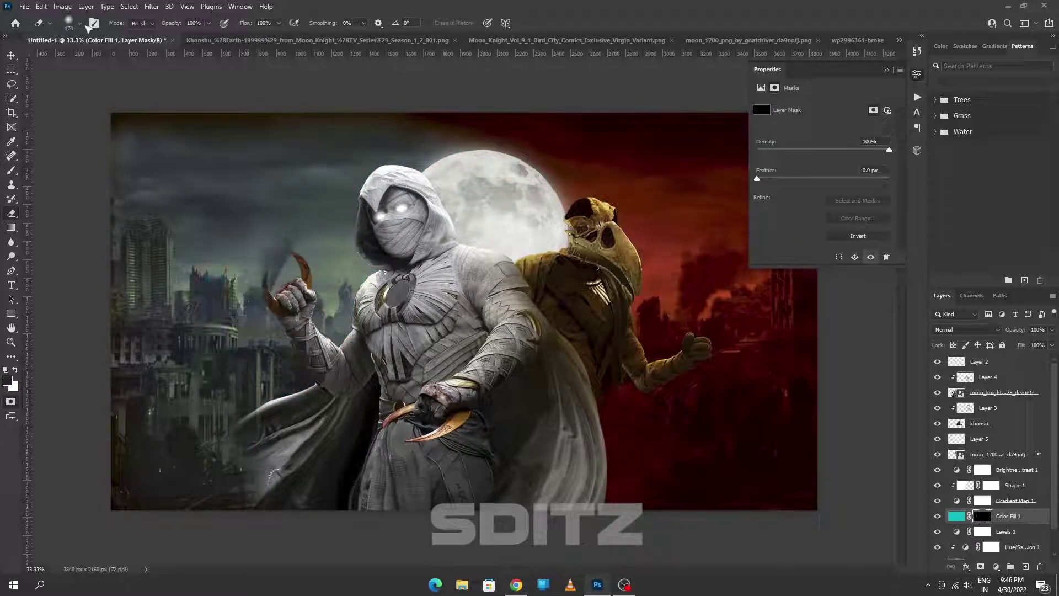
pyautogui.press('e')
pyautogui.moveTo(192, 44); pyautogui.dragTo(181, 44)
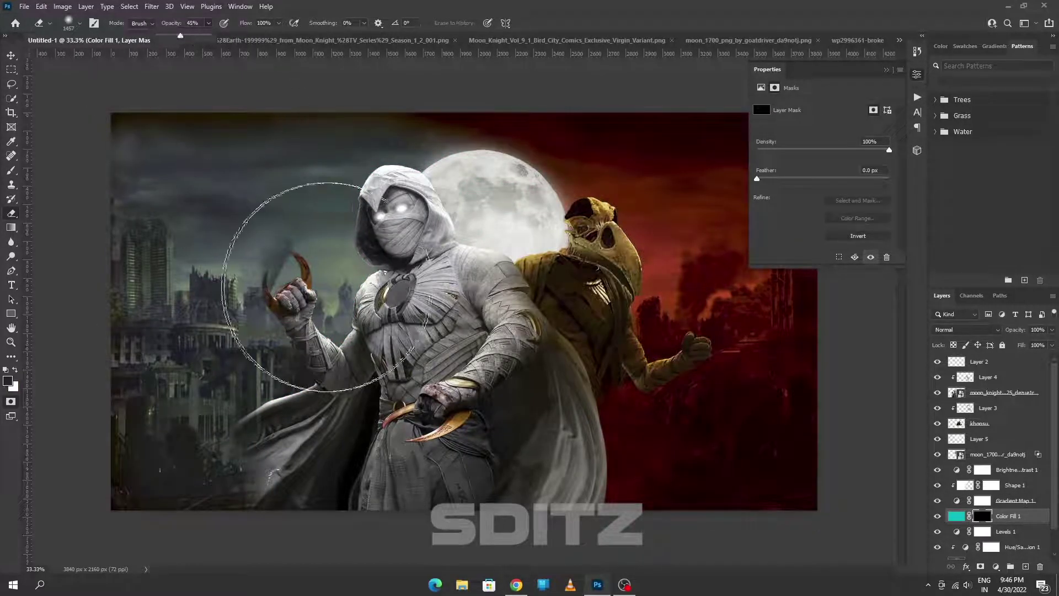
pyautogui.moveTo(307, 295)
pyautogui.mouseDown()
pyautogui.moveTo(166, 259)
pyautogui.moveTo(142, 236)
pyautogui.mouseUp()
# Step: Set the teal Color Fill 1 layer's blend mode to Linear Burn
pyautogui.click(1010, 516)
pyautogui.click(971, 329)
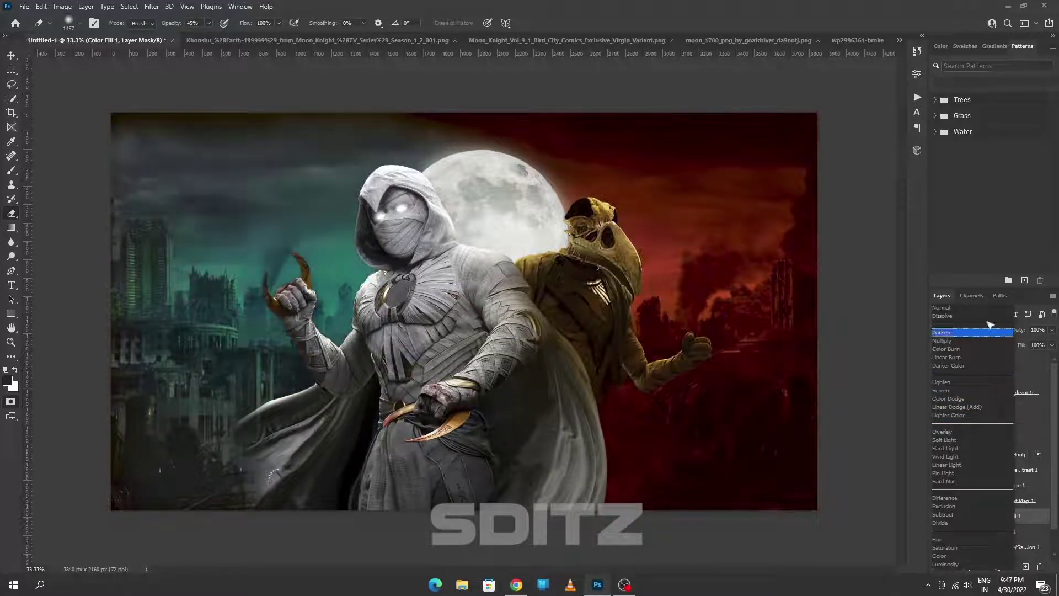
pyautogui.click(983, 357)
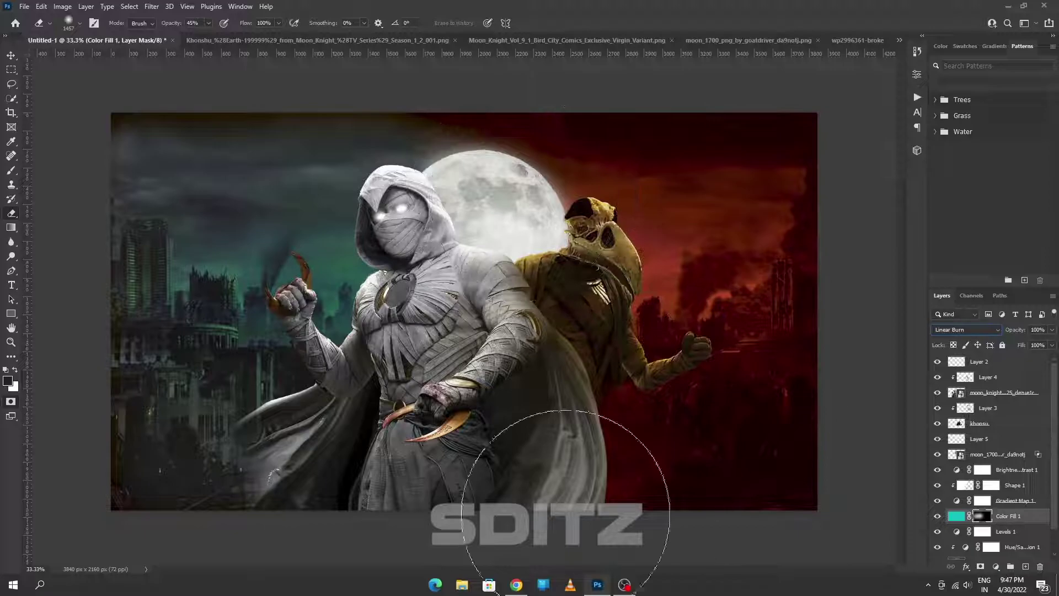
pyautogui.hotkey('alt', '.')
# Step: Add a 'Moon Knight' text layer on the poster and shift it right
pyautogui.press('t')
pyautogui.click(207, 468)
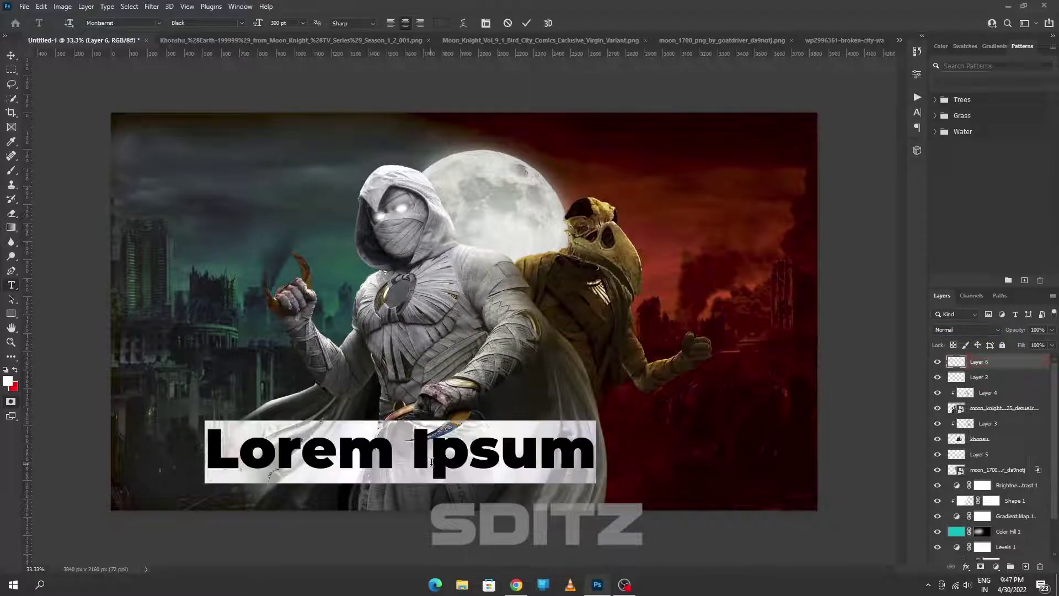
pyautogui.write('Moon Knight')
pyautogui.hotkey('ctrl', 'Return')
pyautogui.press('v')
pyautogui.moveTo(456, 449); pyautogui.dragTo(516, 449)
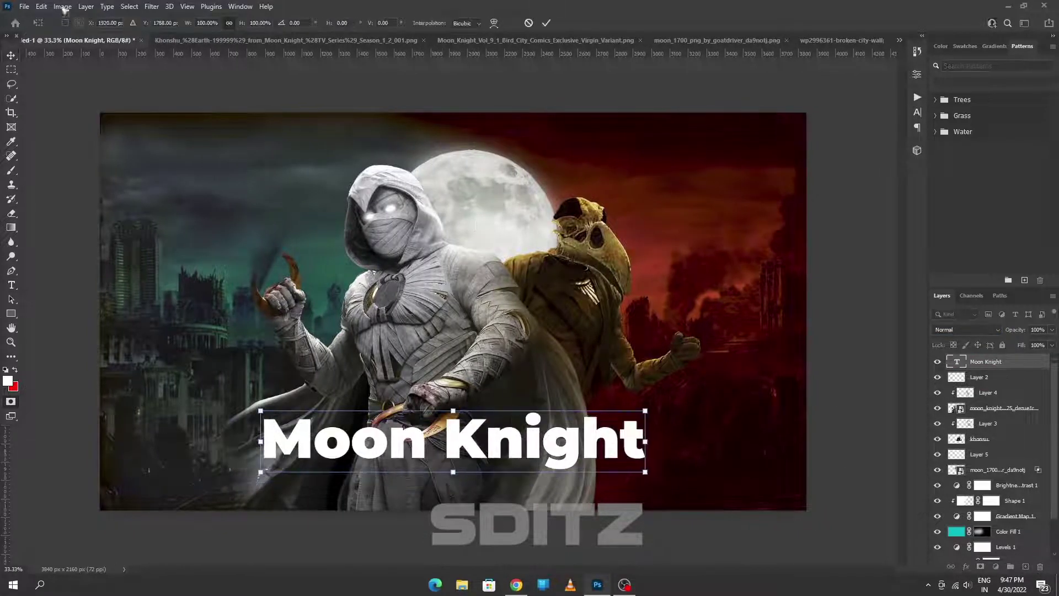
# Step: Set the title to the Harry P font and enlarge it
pyautogui.doubleClick(497, 449)
pyautogui.click(131, 25)
pyautogui.write('harry')
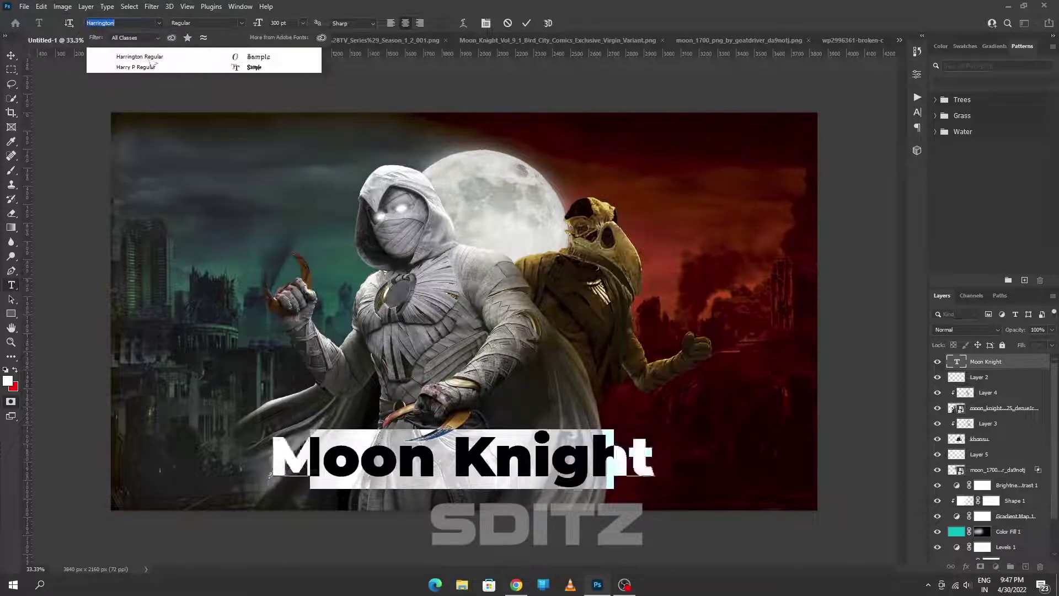
pyautogui.press('Return')
pyautogui.hotkey('ctrl', 'Return')
pyautogui.hotkey('ctrl', 't')
pyautogui.moveTo(566, 427); pyautogui.dragTo(596, 405)
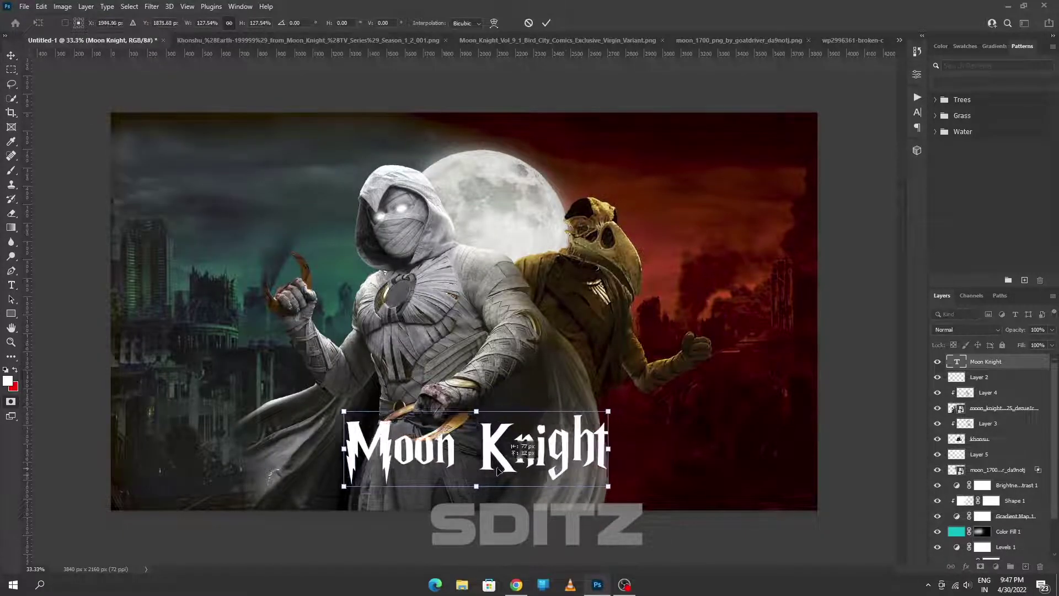
pyautogui.press('Return')
# Step: Tighten the title's letter spacing
pyautogui.doubleClick(500, 442)
pyautogui.click(500, 443)
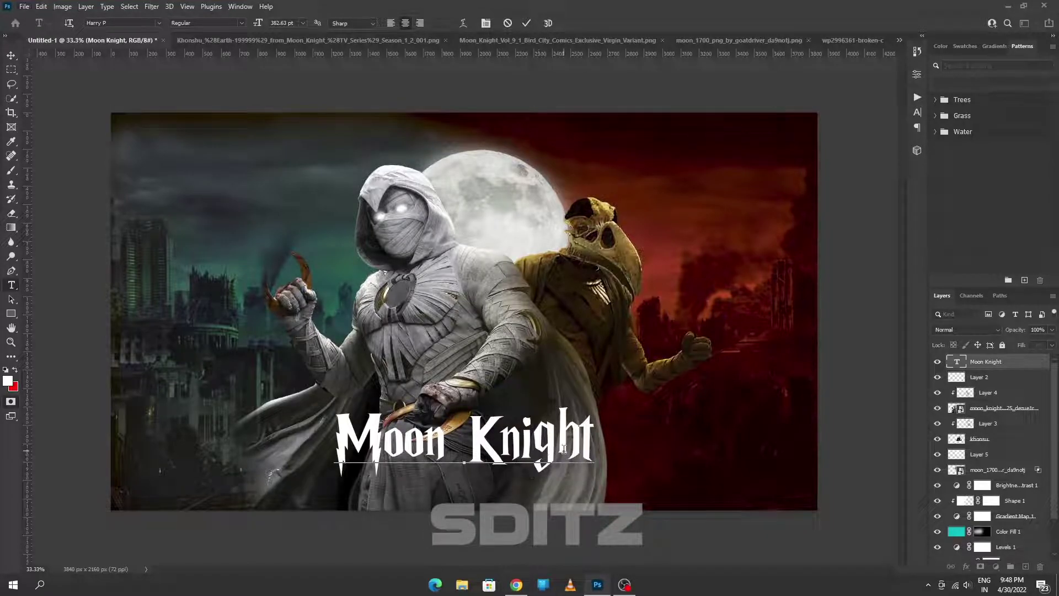
pyautogui.hotkey('alt', 'Left')
pyautogui.hotkey('alt', 'Left')
pyautogui.hotkey('alt', 'Left')
pyautogui.hotkey('alt', 'Left')
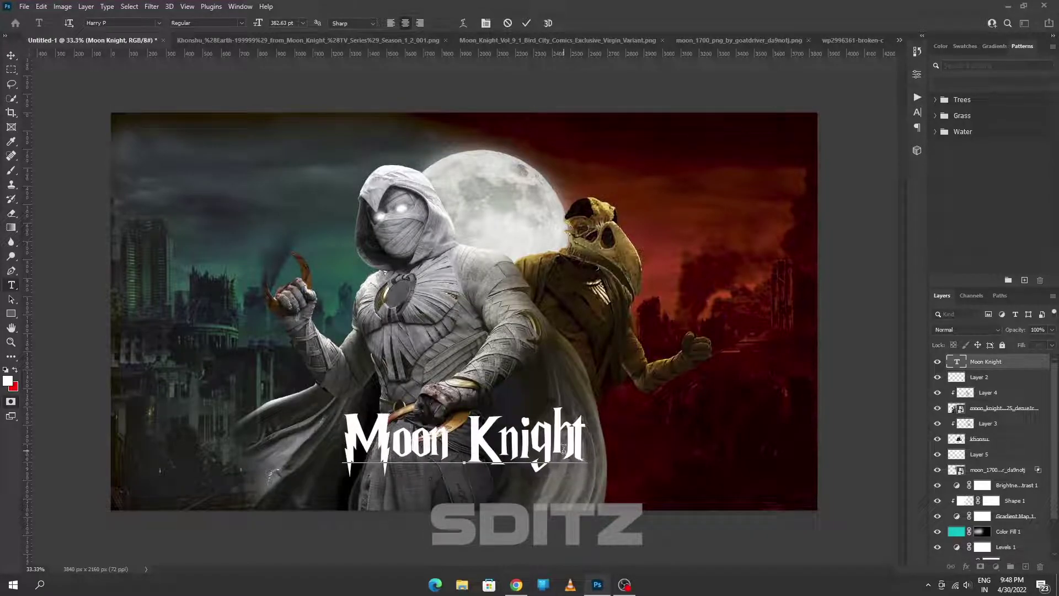
pyautogui.hotkey('ctrl', 'Return')
# Step: Give the title an Outer Glow and a Drop Shadow with spread 10
pyautogui.press('h')
pyautogui.rightClick(1004, 364)
pyautogui.click(904, 71)
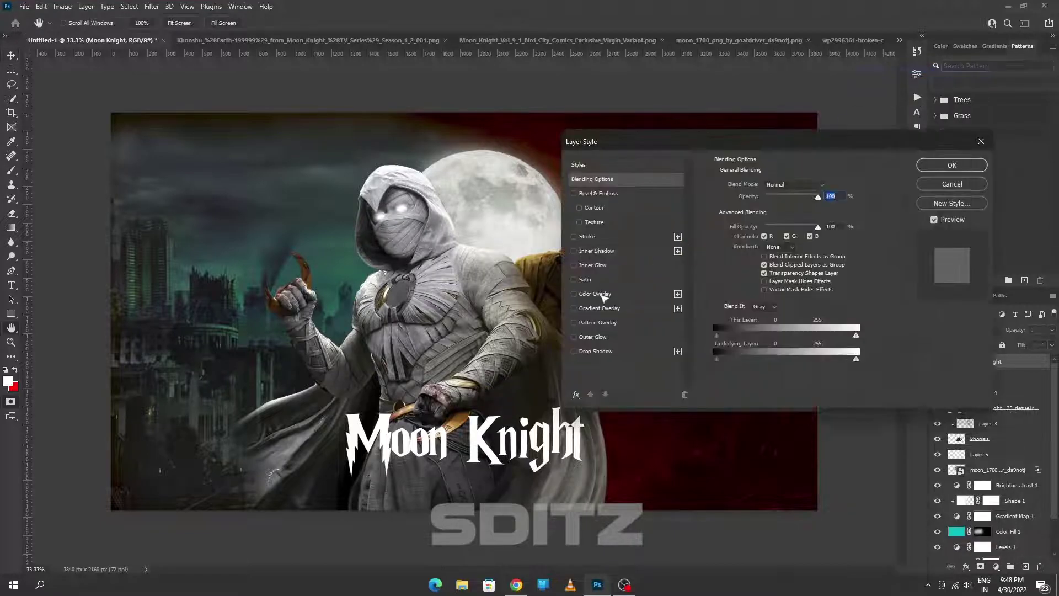
pyautogui.click(593, 337)
pyautogui.moveTo(769, 281); pyautogui.dragTo(753, 269)
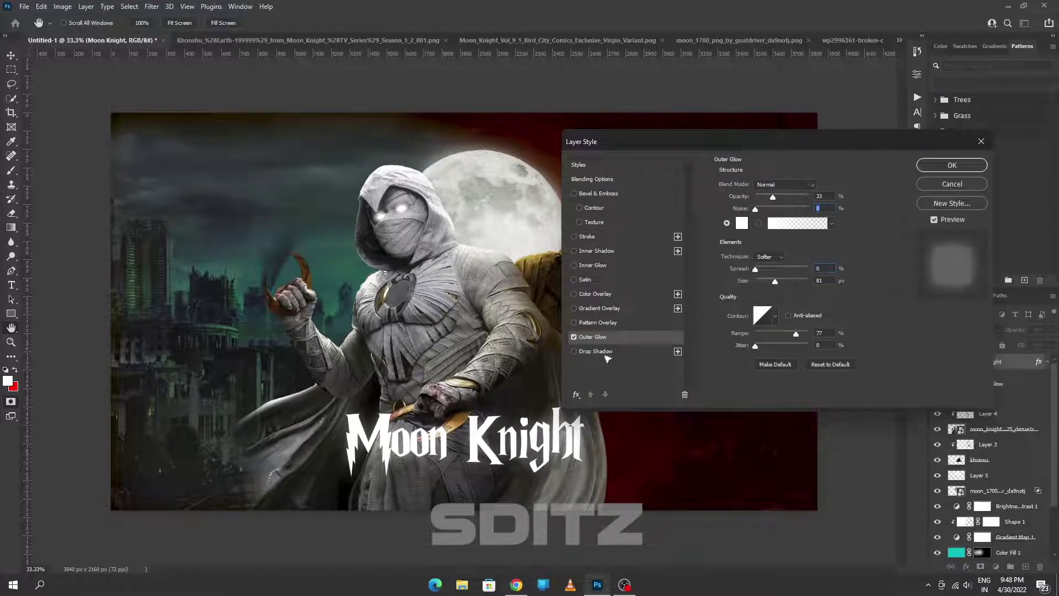
pyautogui.click(596, 351)
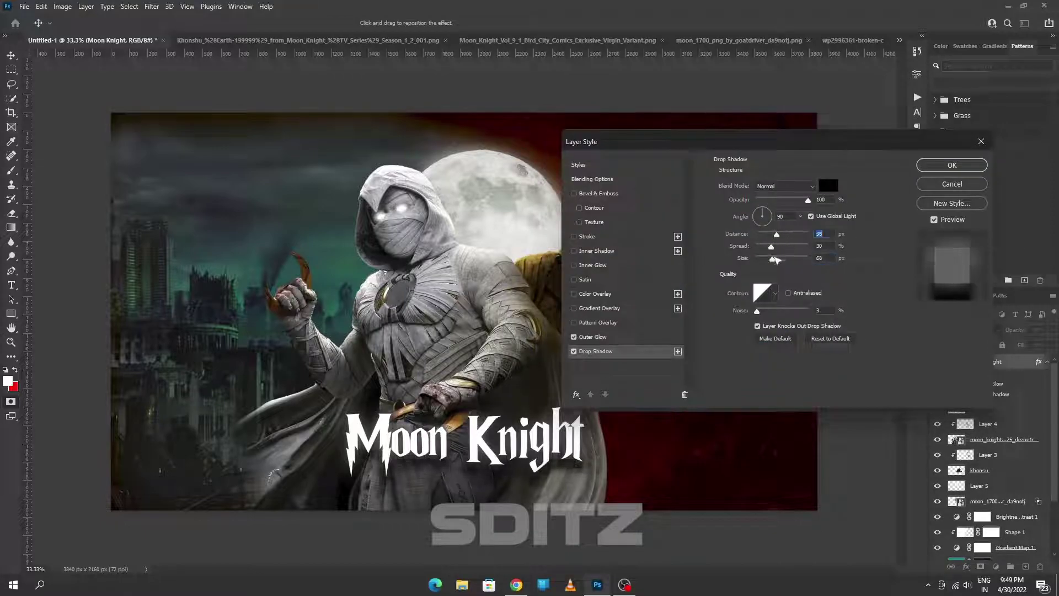
pyautogui.press('Tab')
pyautogui.write('10')
pyautogui.click(952, 165)
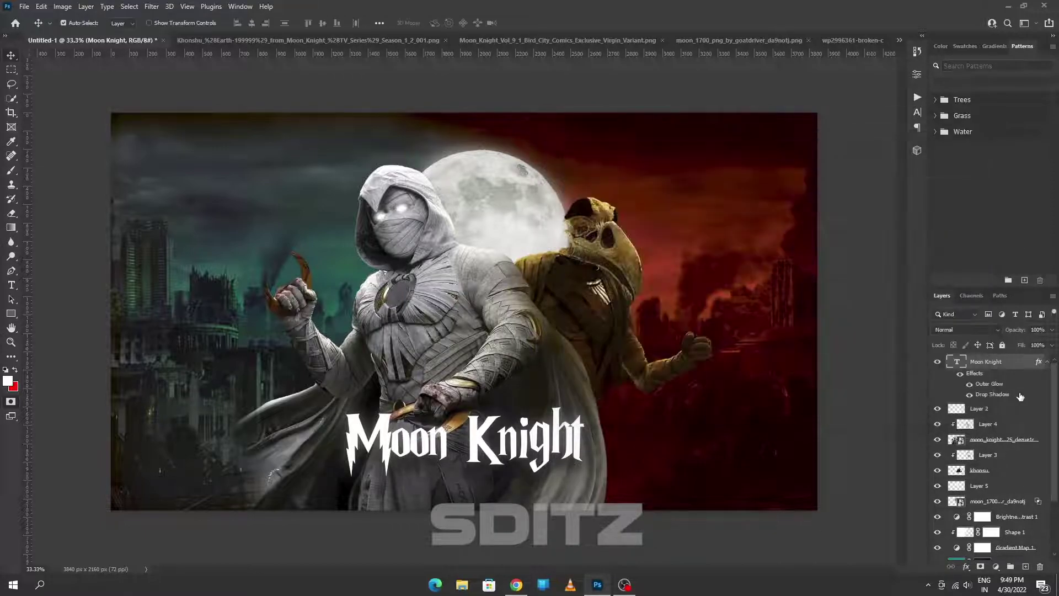
# Step: Duplicate the title below, retype it as the creator's credit name, and shrink it centred
pyautogui.moveTo(498, 454); pyautogui.dragTo(498, 496)
pyautogui.write('SSURJAYAN')
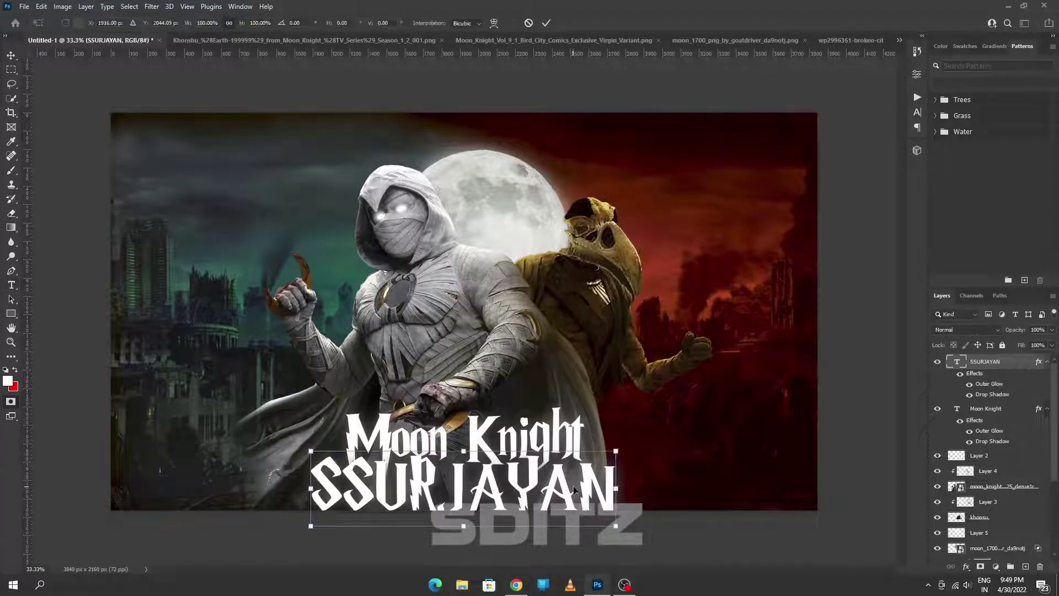
pyautogui.hotkey('ctrl', 't')
pyautogui.moveTo(618, 449)
pyautogui.mouseDown()
pyautogui.moveTo(418, 488)
pyautogui.moveTo(463, 477)
pyautogui.mouseUp()
pyautogui.press('Return')
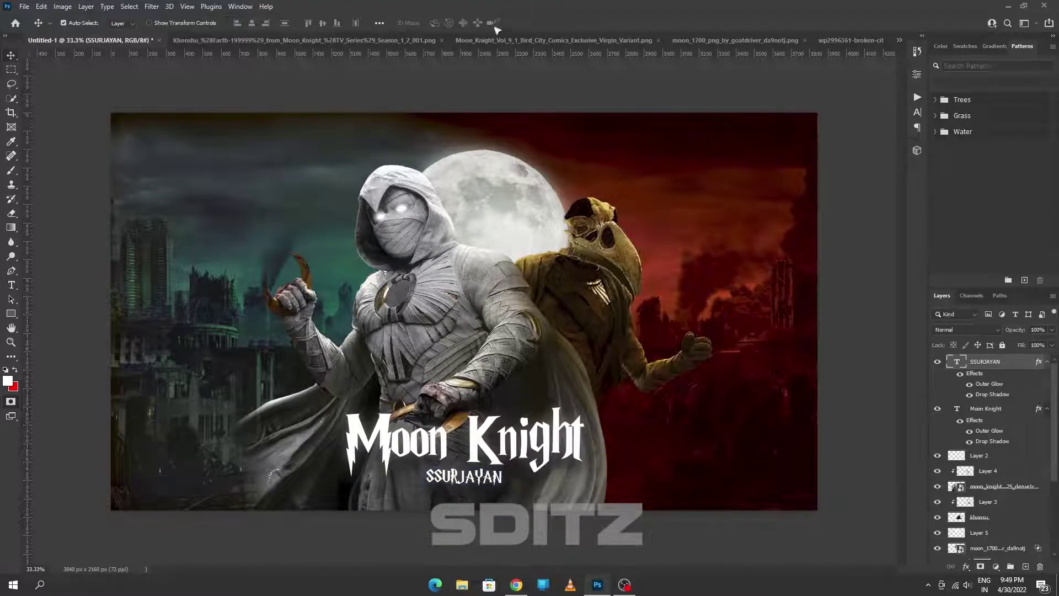
# Step: Export the poster as a JPG named 'moon knight'
pyautogui.click(24, 6)
pyautogui.click(201, 186)
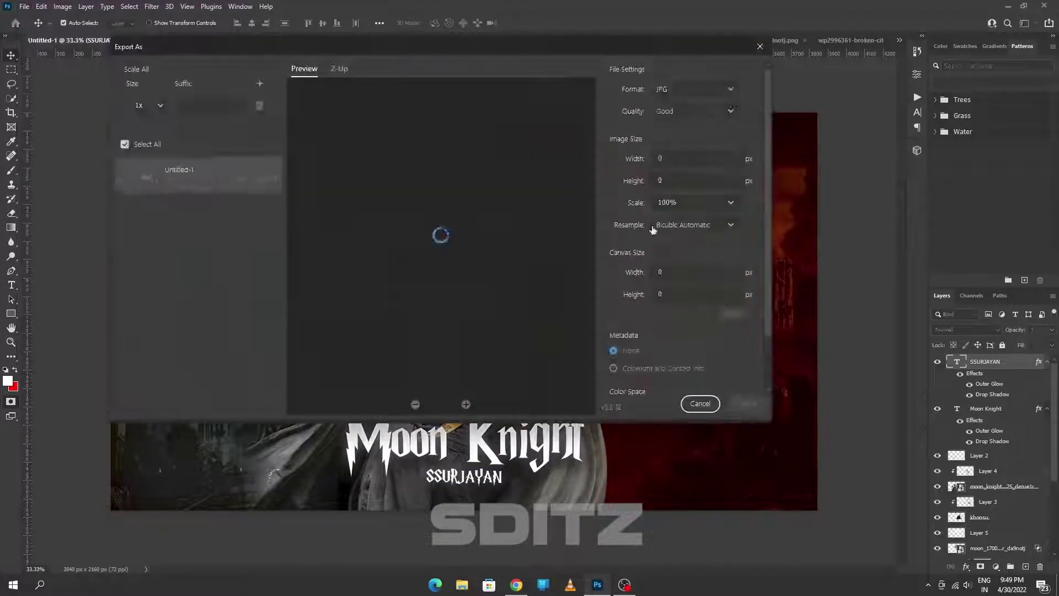
pyautogui.click(746, 403)
pyautogui.write('moon knight not fia')
pyautogui.press('Return')
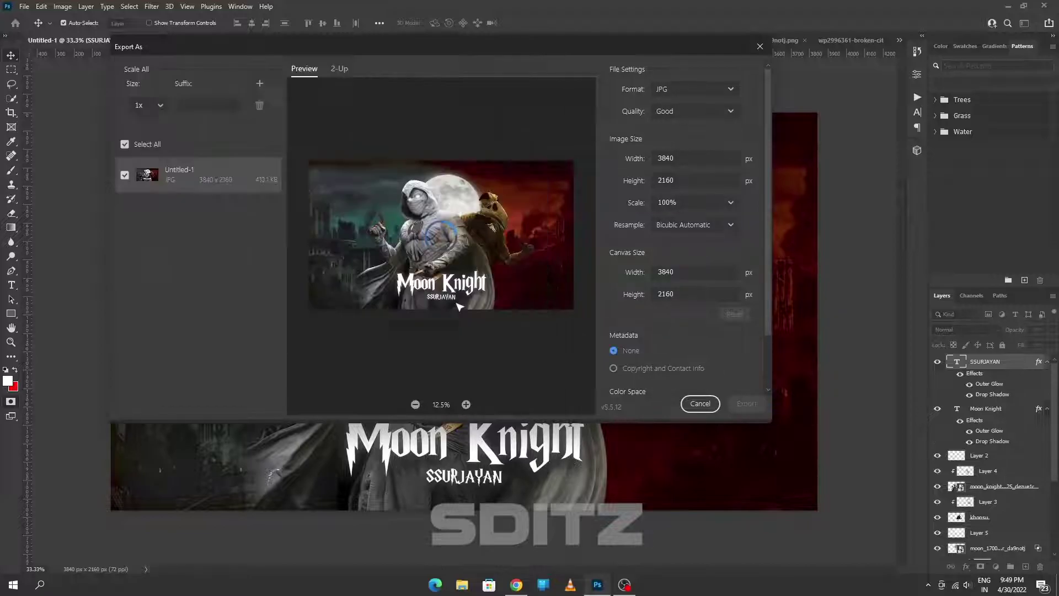
# Step: Search the folder for 'moon' and select the exported moon kight not fianl.jpg
pyautogui.click(763, 156)
pyautogui.write('moon')
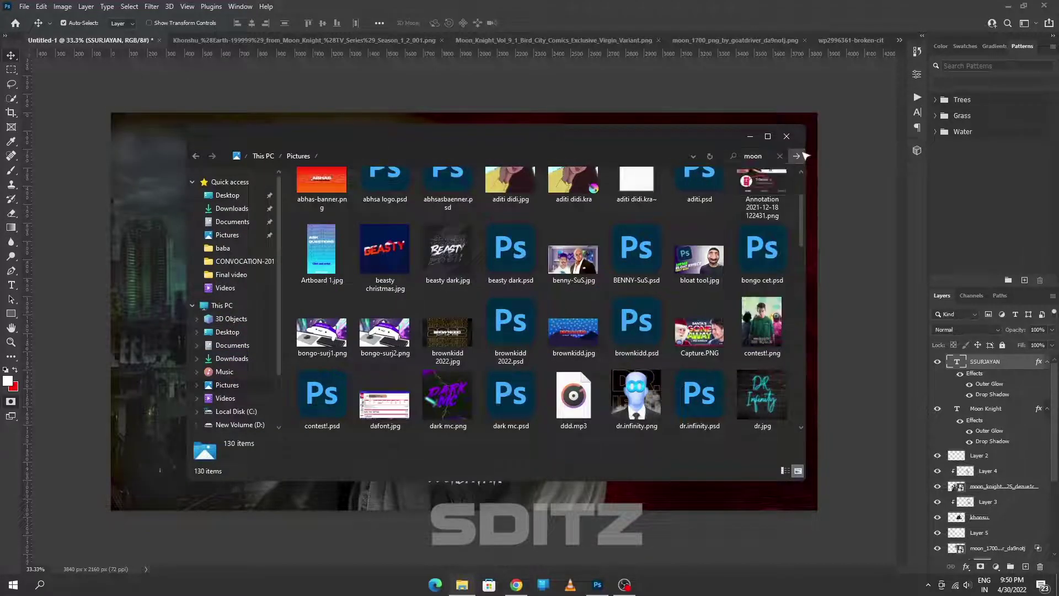
pyautogui.click(329, 237)
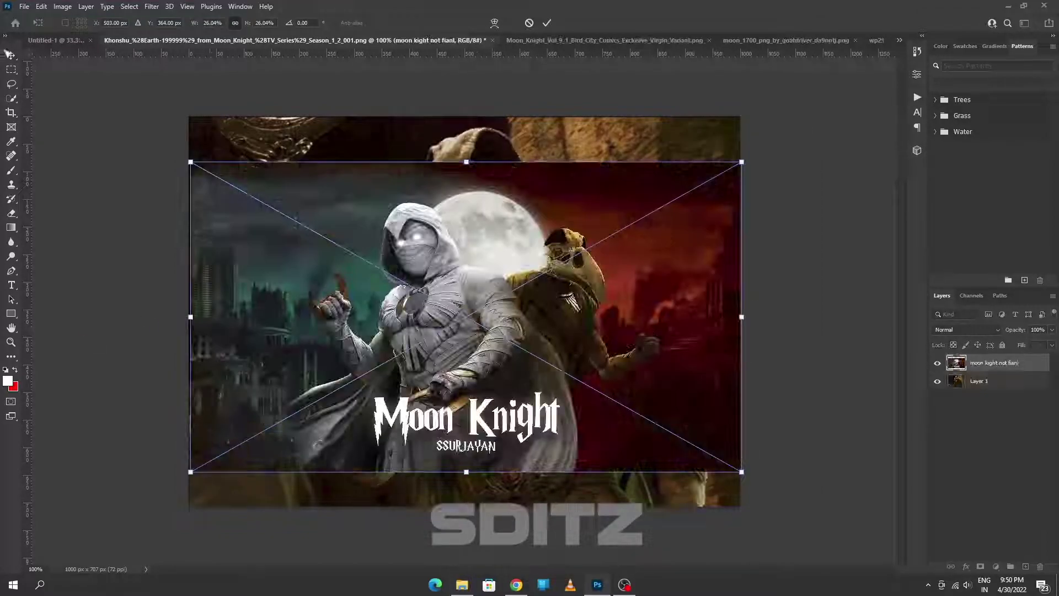
# Step: In Camera Raw, adjust the tone curve and increase sharpening on the poster
pyautogui.moveTo(322, 211); pyautogui.dragTo(804, 57)
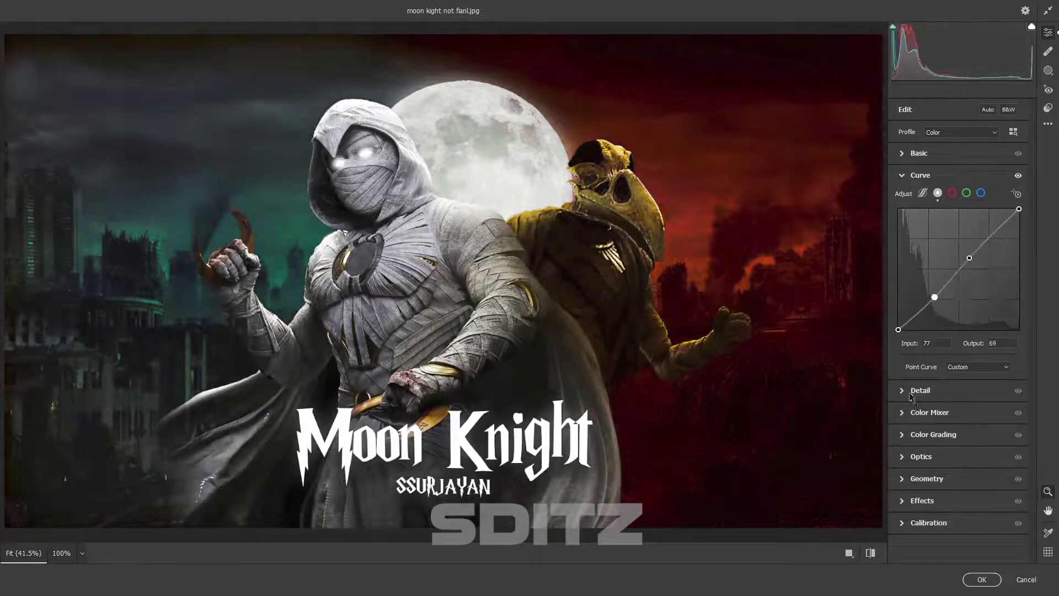
pyautogui.click(919, 390)
pyautogui.moveTo(900, 223); pyautogui.dragTo(914, 223)
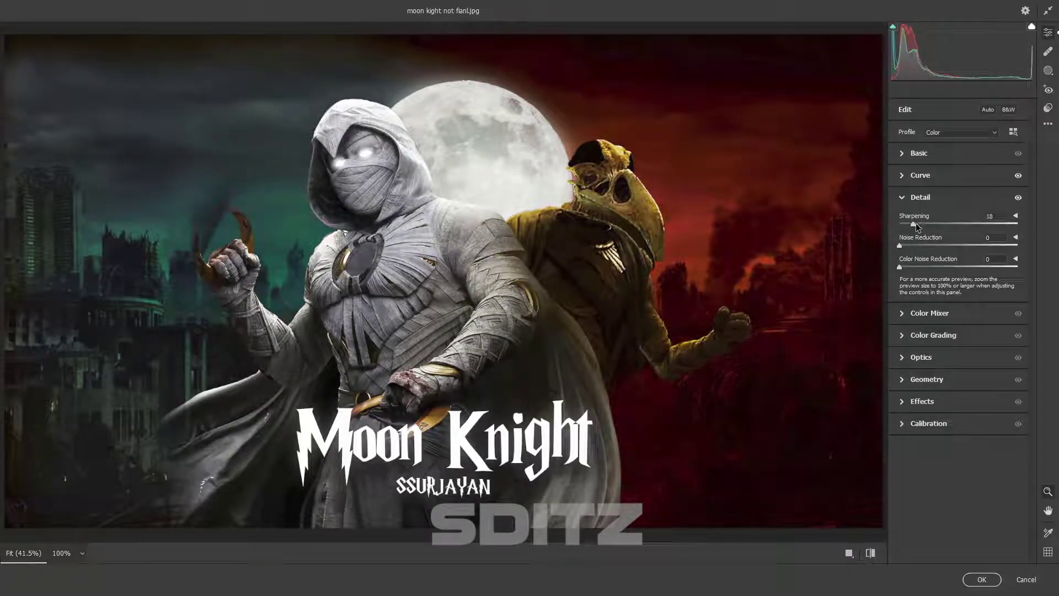
# Step: Shift the reds toward magenta, tint the midtones blue and slightly darken the shadows
pyautogui.click(913, 313)
pyautogui.moveTo(958, 281)
pyautogui.mouseDown()
pyautogui.moveTo(912, 281)
pyautogui.moveTo(971, 298)
pyautogui.mouseUp()
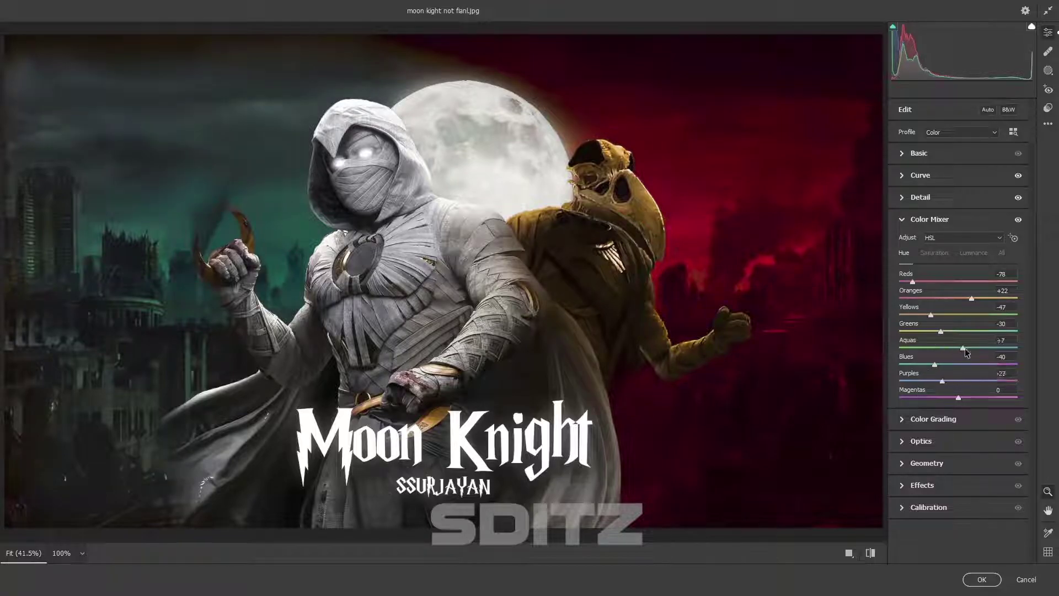
pyautogui.click(945, 420)
pyautogui.moveTo(958, 316); pyautogui.dragTo(943, 324)
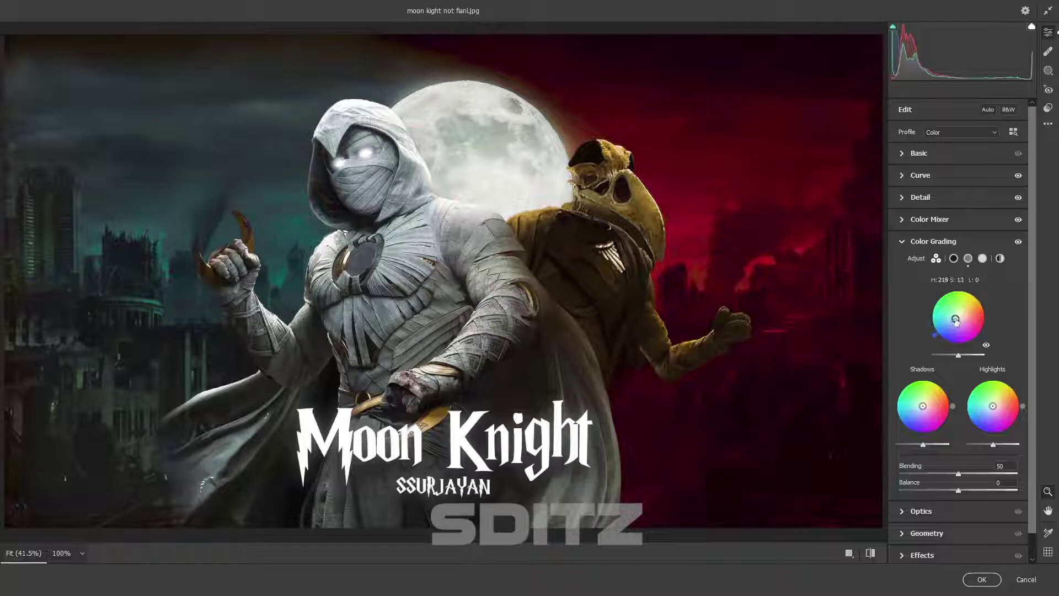
pyautogui.moveTo(922, 444)
pyautogui.mouseDown()
pyautogui.moveTo(933, 445)
pyautogui.moveTo(921, 444)
pyautogui.mouseUp()
pyautogui.moveTo(993, 408); pyautogui.dragTo(993, 405)
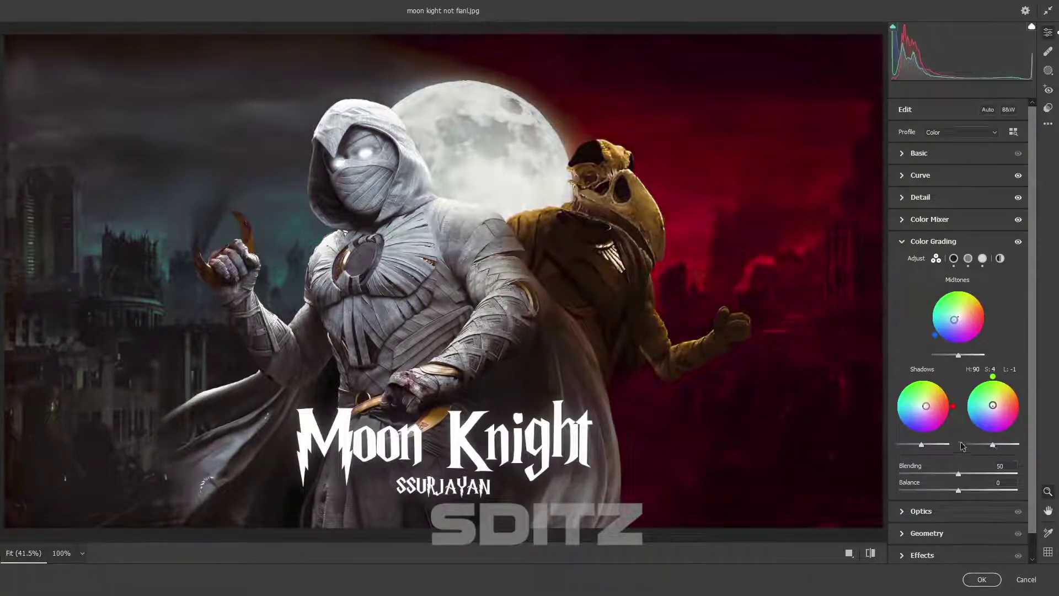
pyautogui.scroll(-1, 1021, 358)
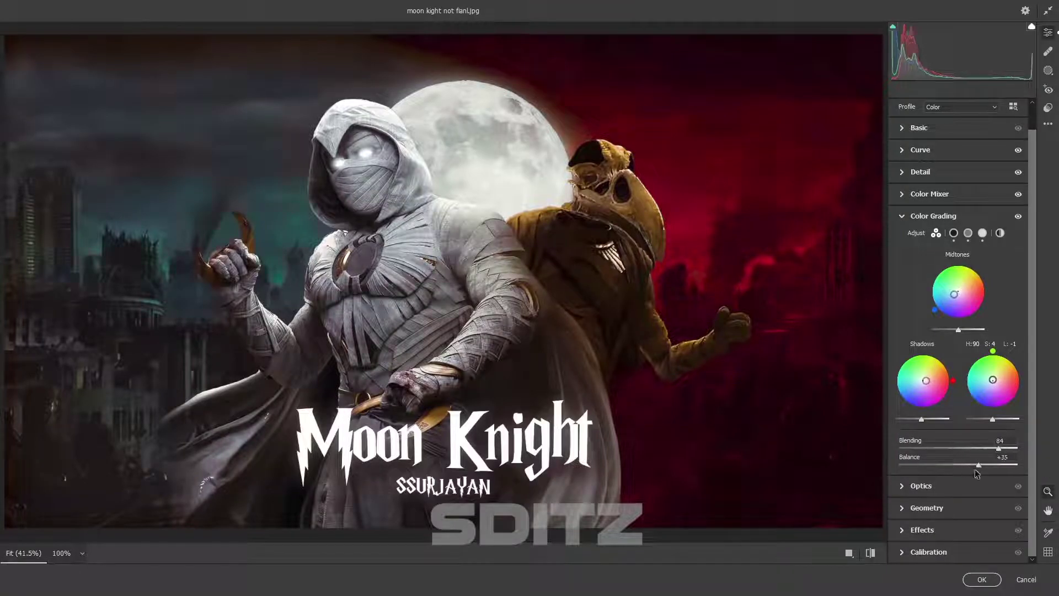
# Step: Add grain, shift the calibration shadow tint toward magenta, and apply the Camera Raw filter
pyautogui.click(921, 485)
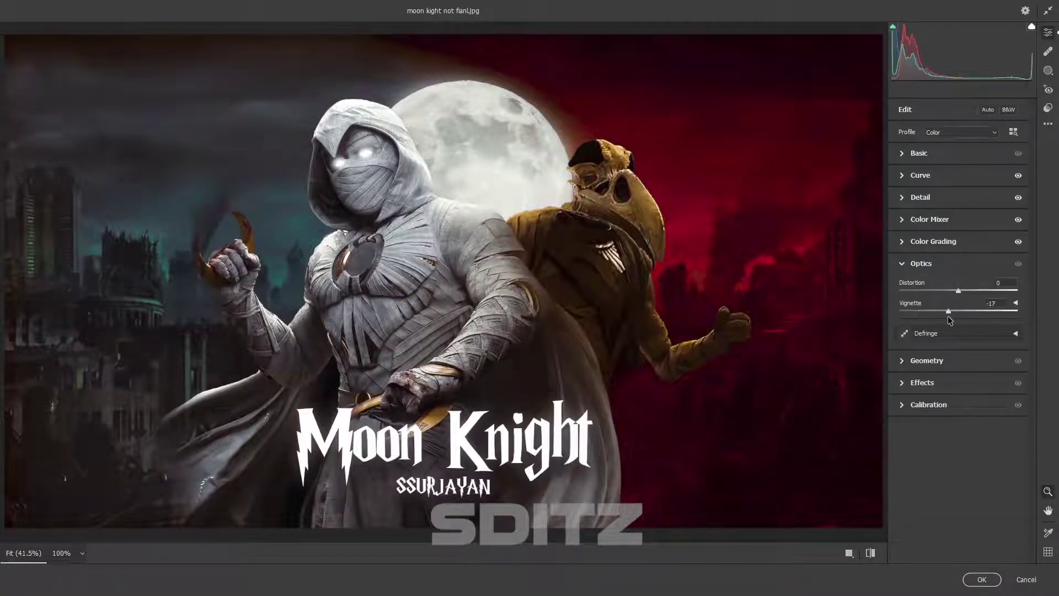
pyautogui.click(926, 360)
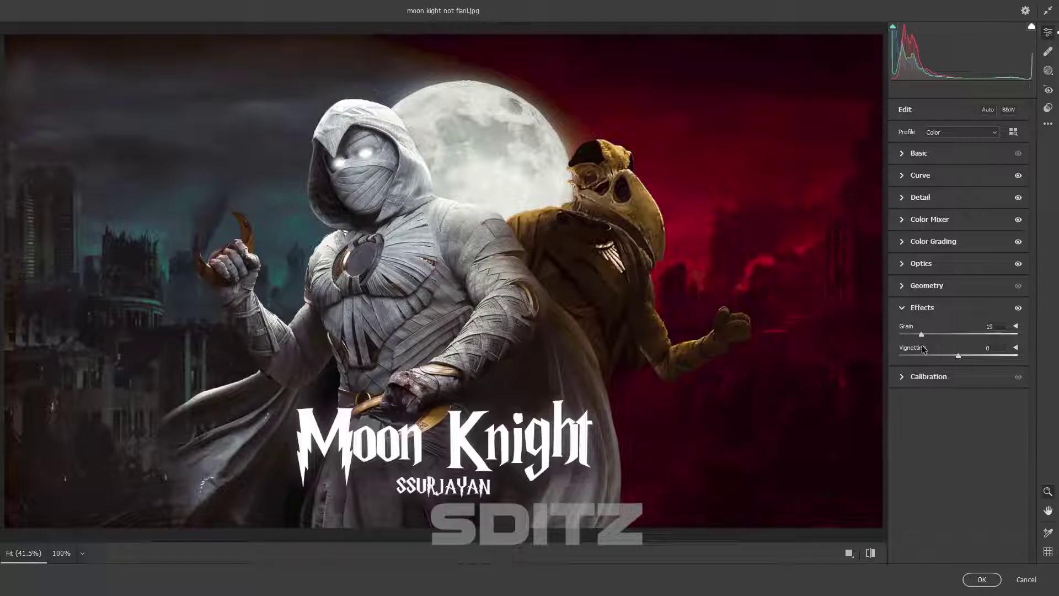
pyautogui.click(928, 376)
pyautogui.moveTo(958, 386); pyautogui.dragTo(957, 436)
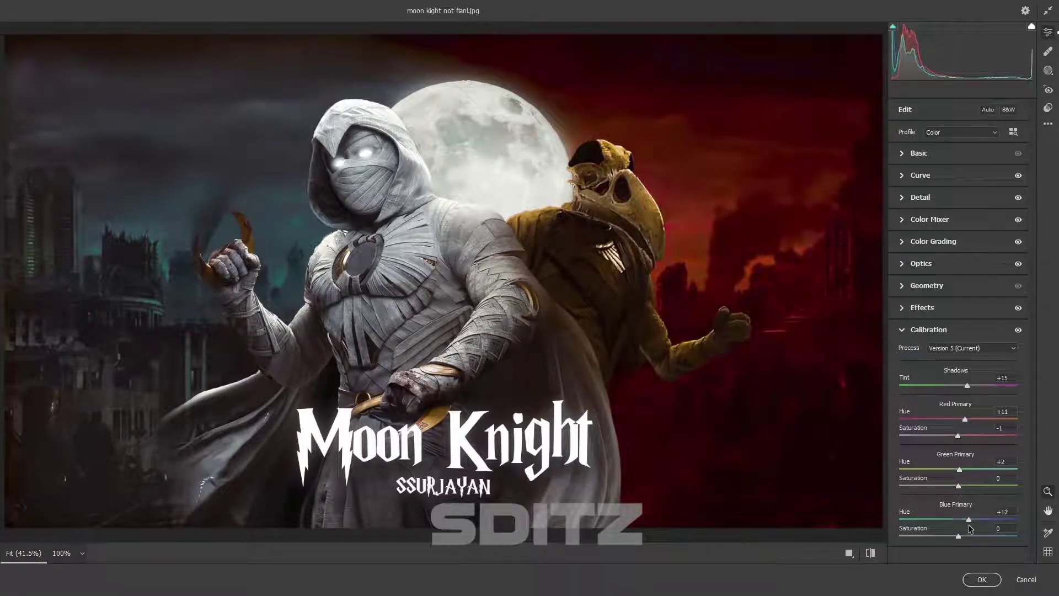
pyautogui.click(981, 579)
pyautogui.click(24, 6)
# Step: Export the graded Moon Knight poster as a 3840×2160 JPG
pyautogui.click(182, 221)
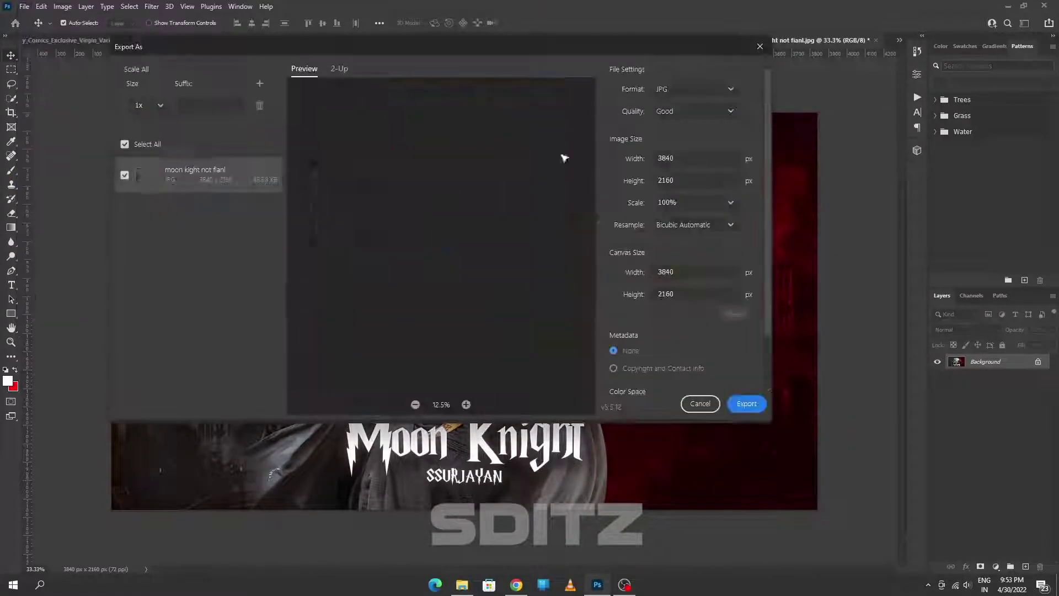
pyautogui.click(747, 403)
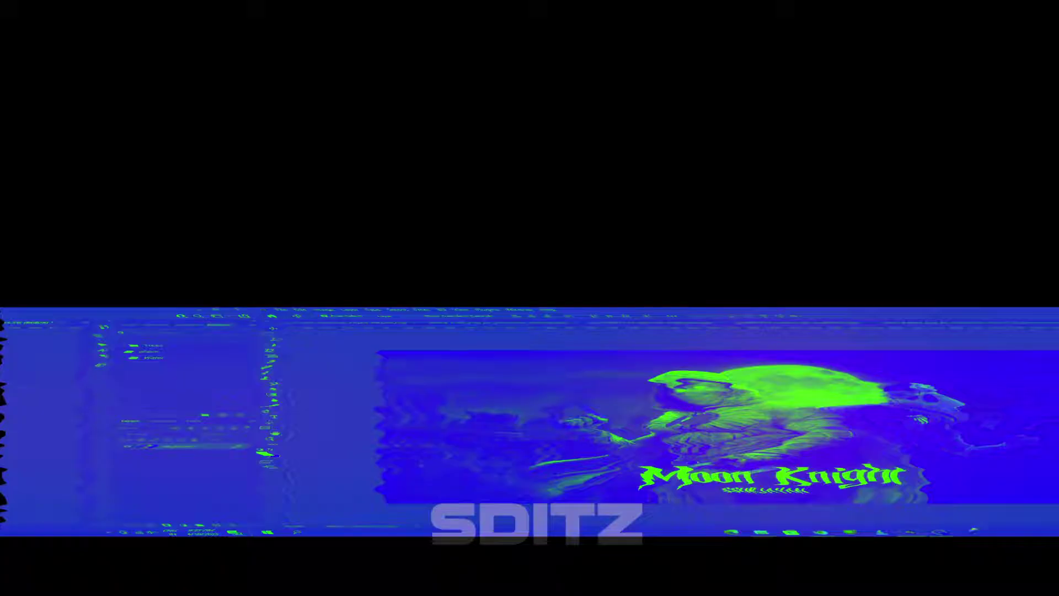